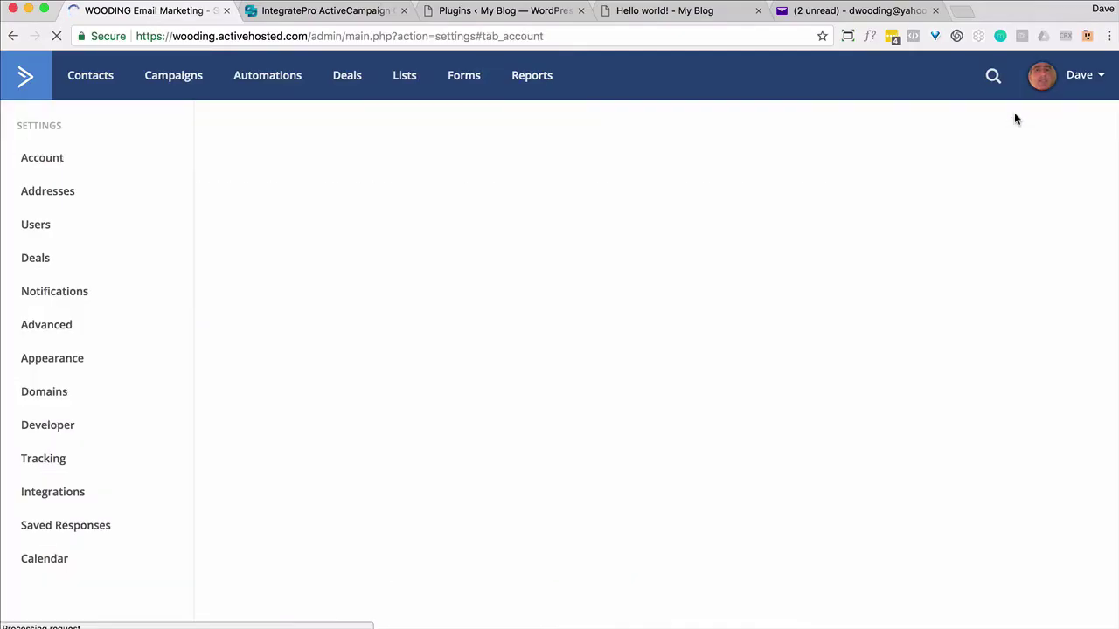
Turn Site Tracking on and add gowwwgo.com to the tracking domain whitelist.
left_click(41, 461)
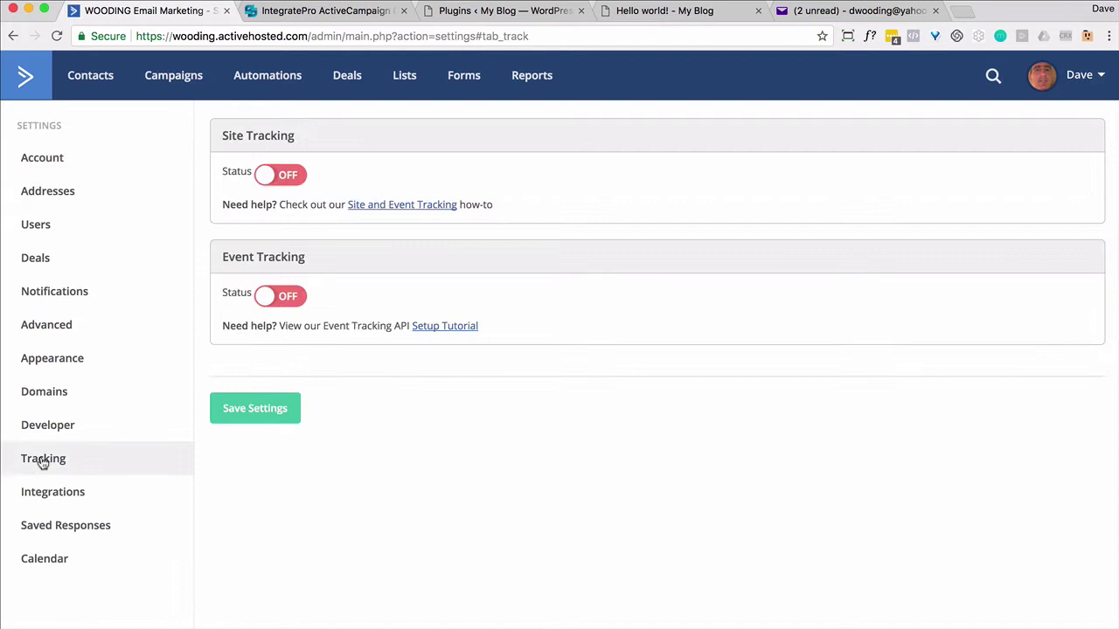
left_click(281, 176)
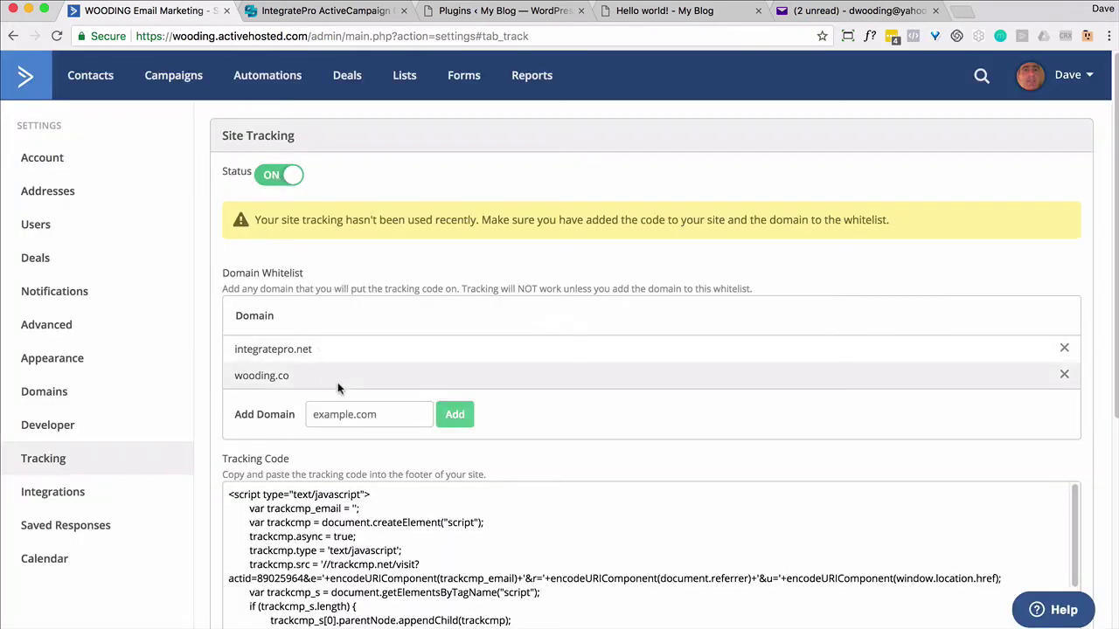
left_click(330, 415)
type("goww")
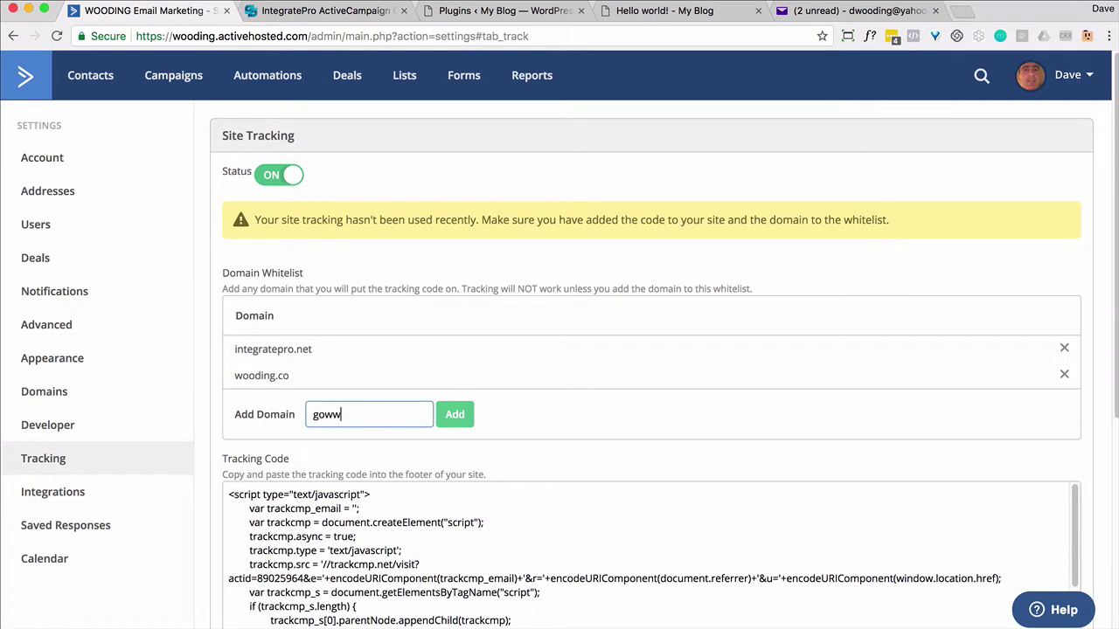
type("wgo.com")
left_click(444, 414)
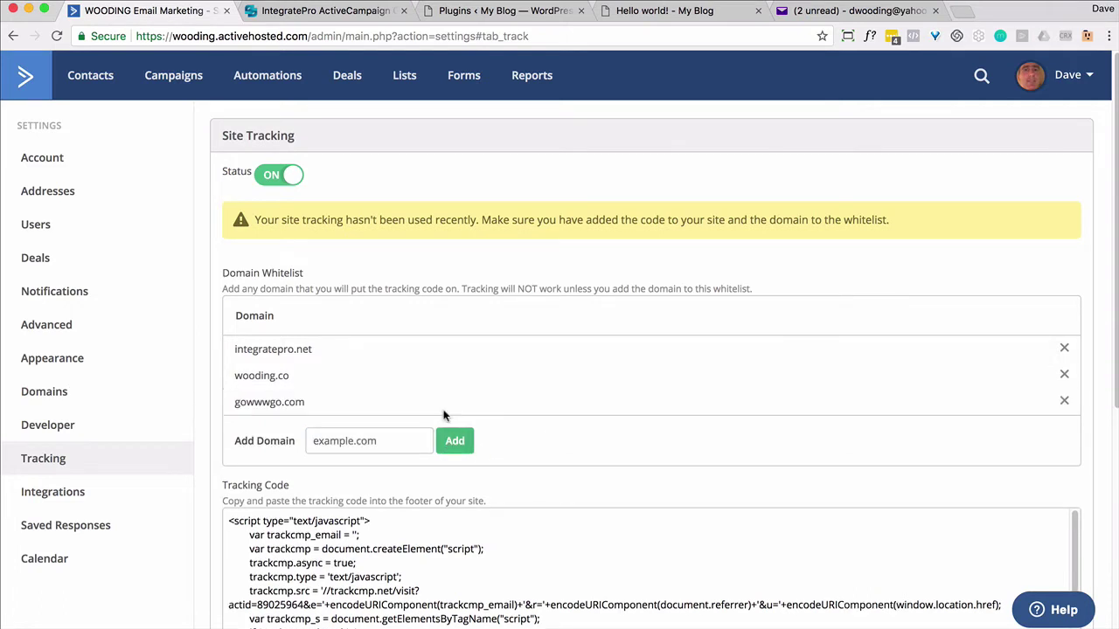
scroll(444, 414, "down", 8)
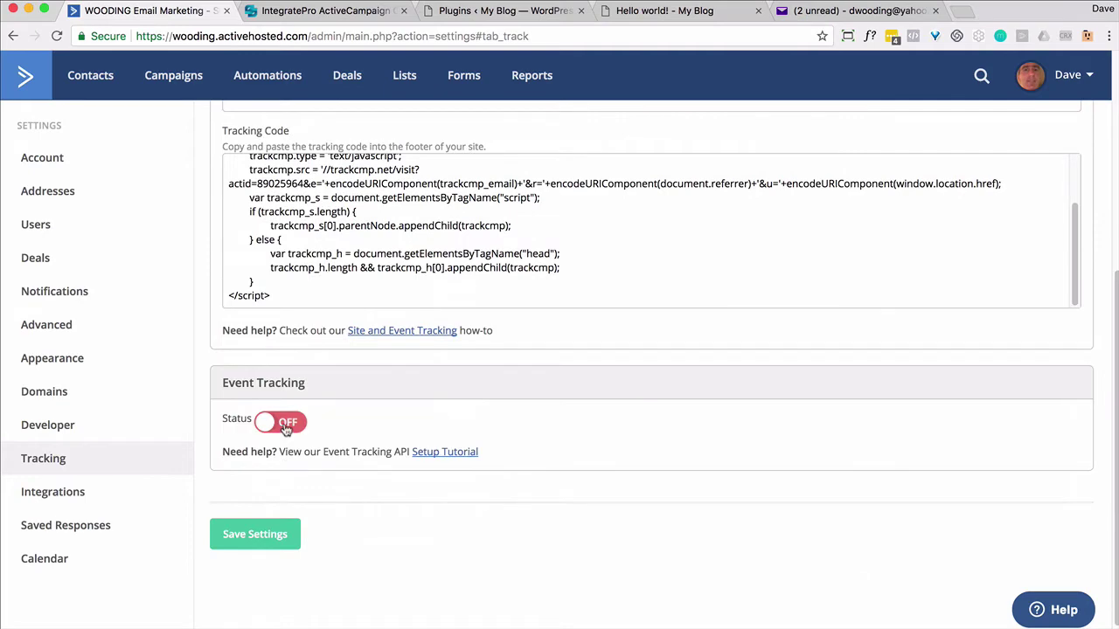
Enable Event Tracking and copy the generated event key.
left_click(286, 426)
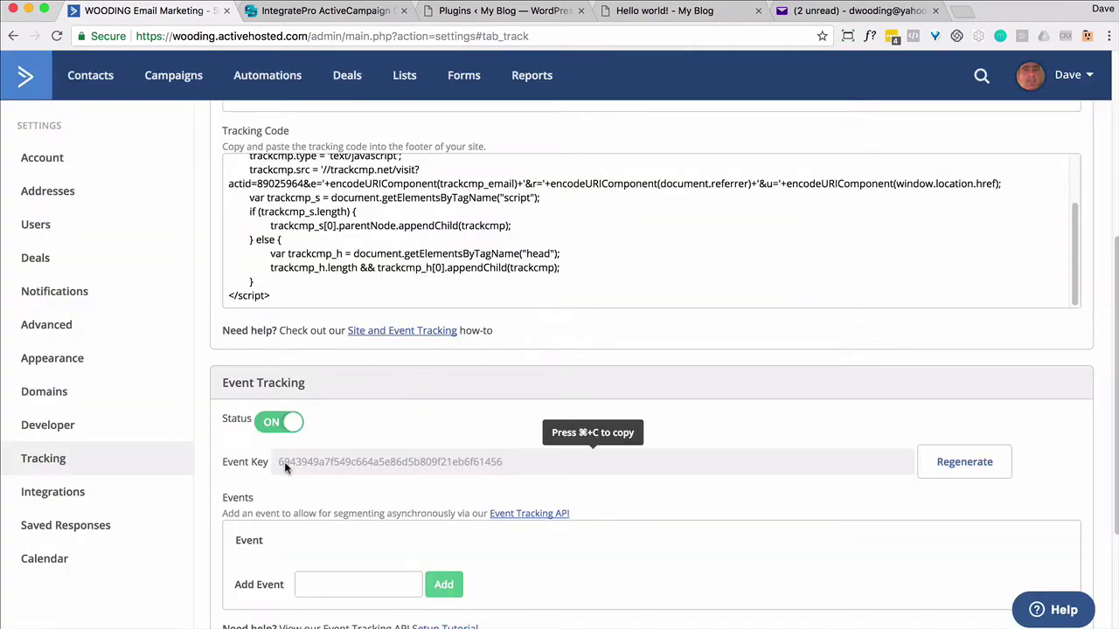
left_click(284, 462)
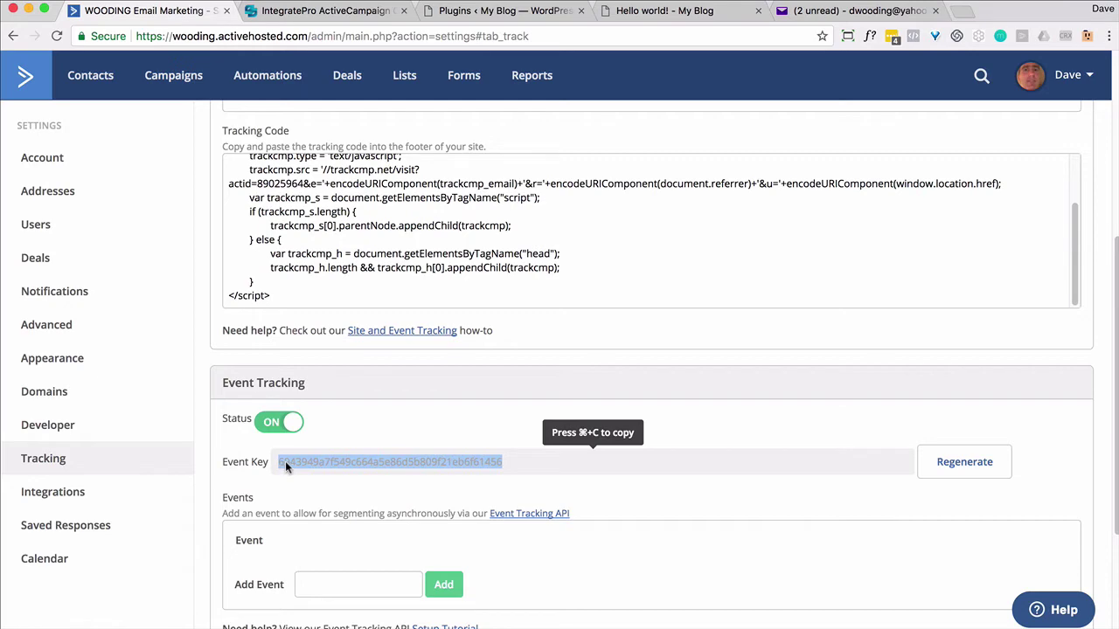
key("super+c")
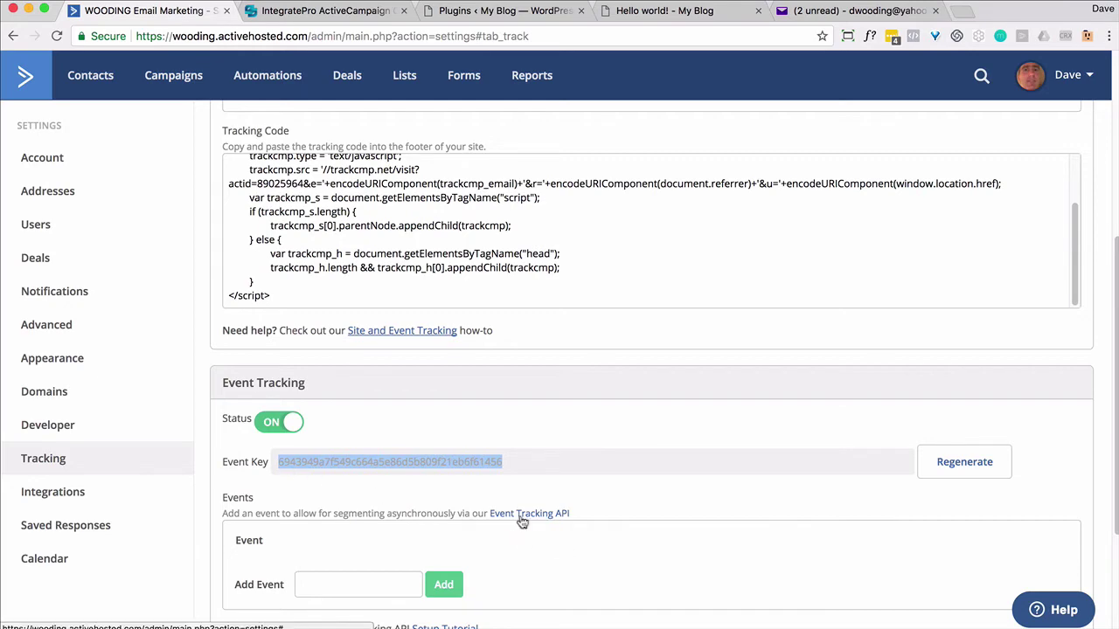
Select the account's actid from the Event Tracking API details.
left_click(522, 515)
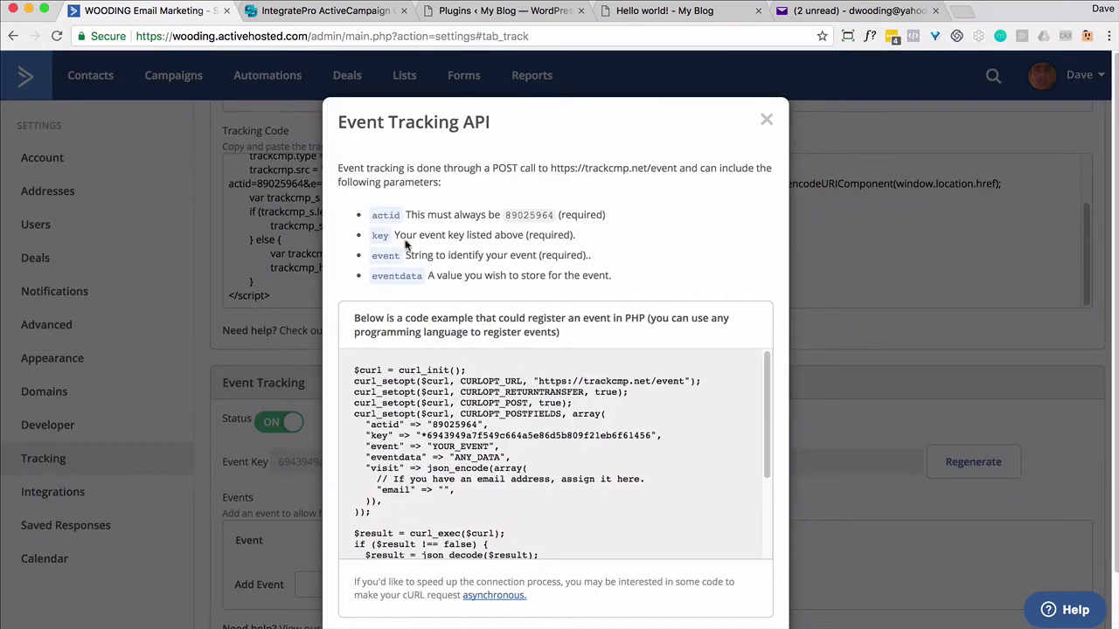
double_click(509, 215)
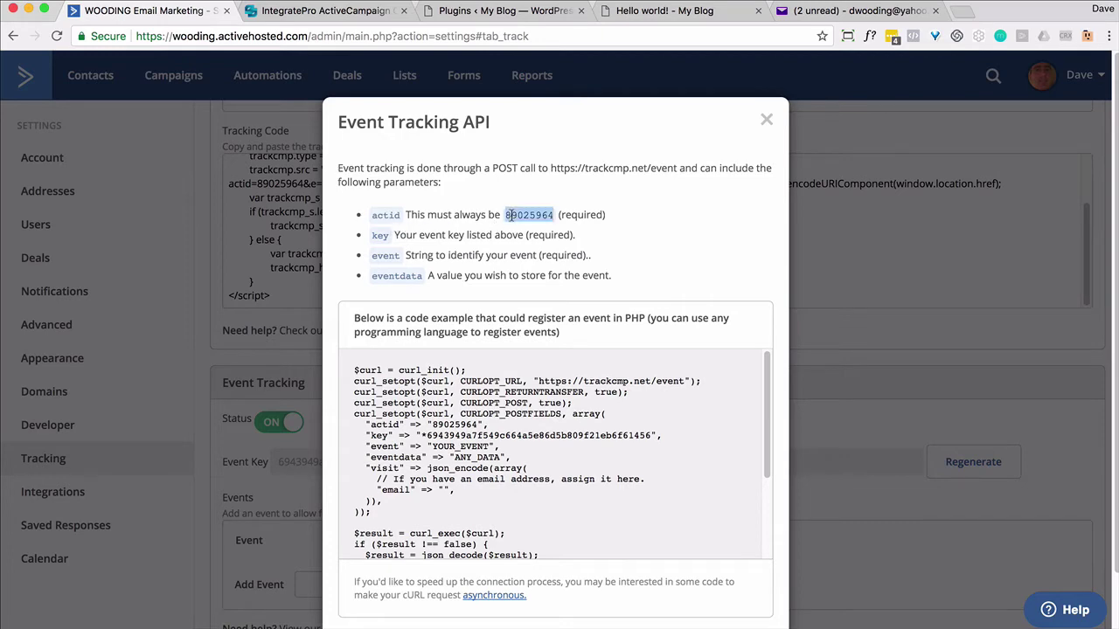
left_click(766, 119)
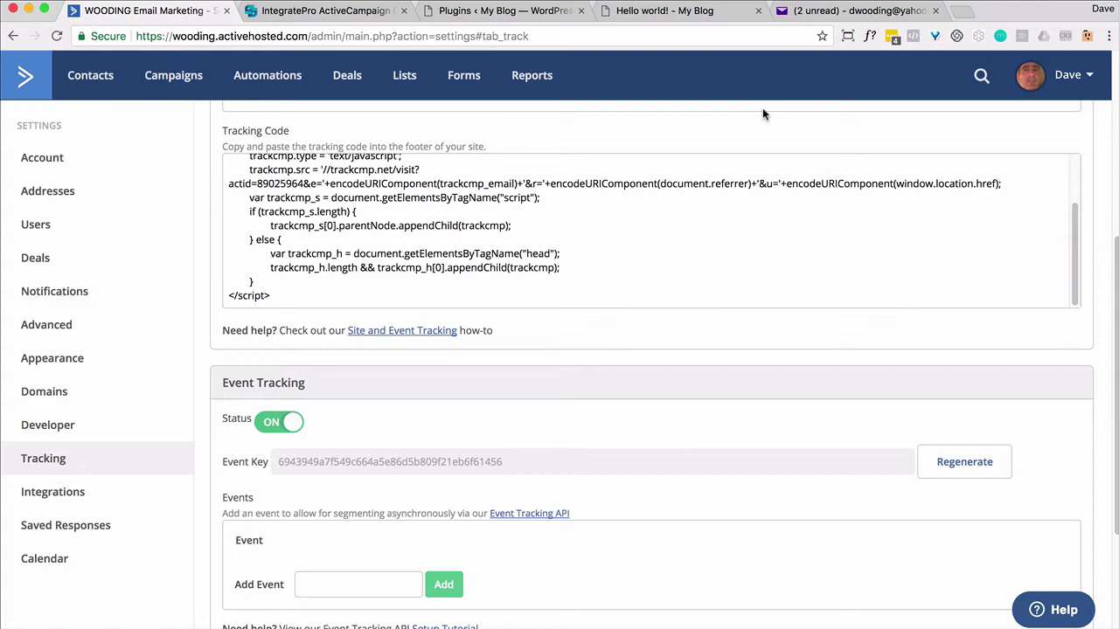
Download the ActiveCampaign Click Tracking plugin from IntegratePro's installation instructions.
left_click(376, 12)
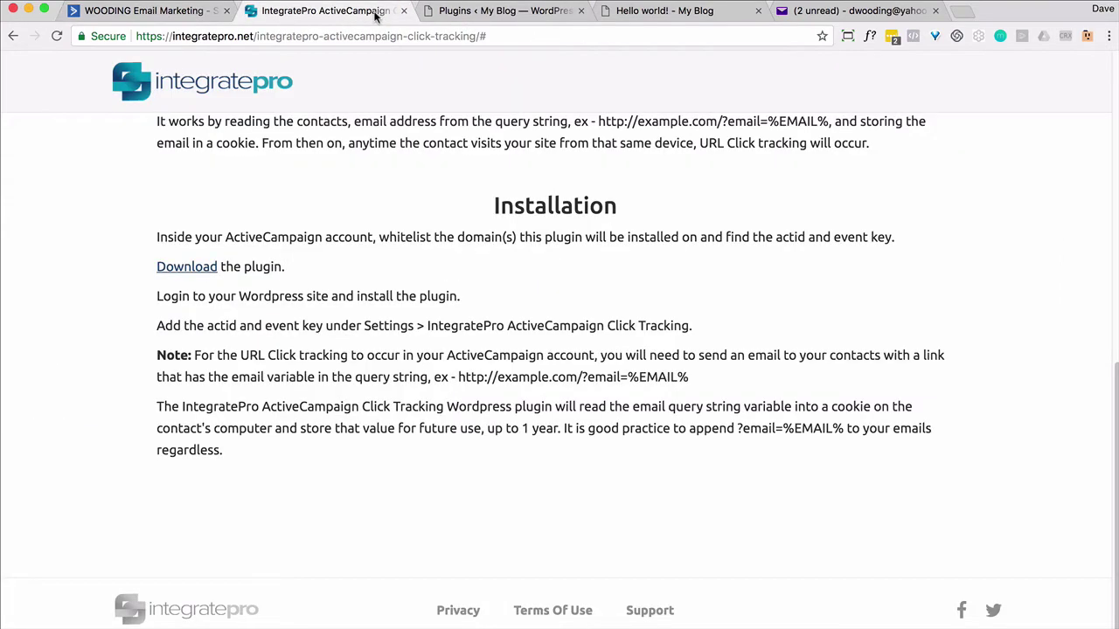
left_click(179, 275)
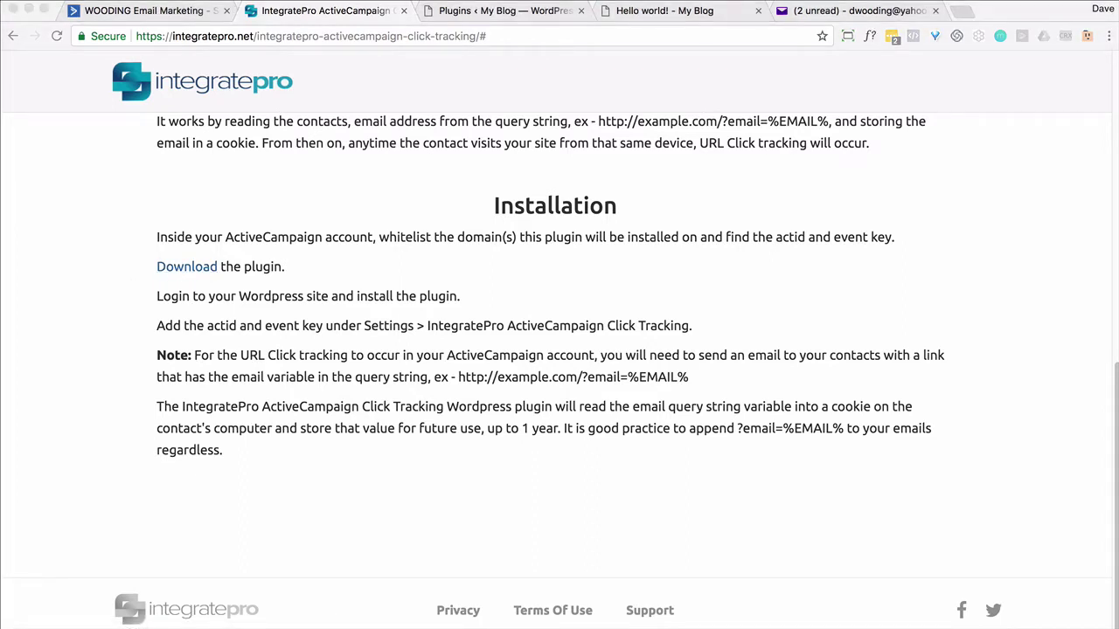
Upload, install and activate the IntegratePro ActiveCampaign Click Tracking plugin zip in WordPress.
left_click(495, 12)
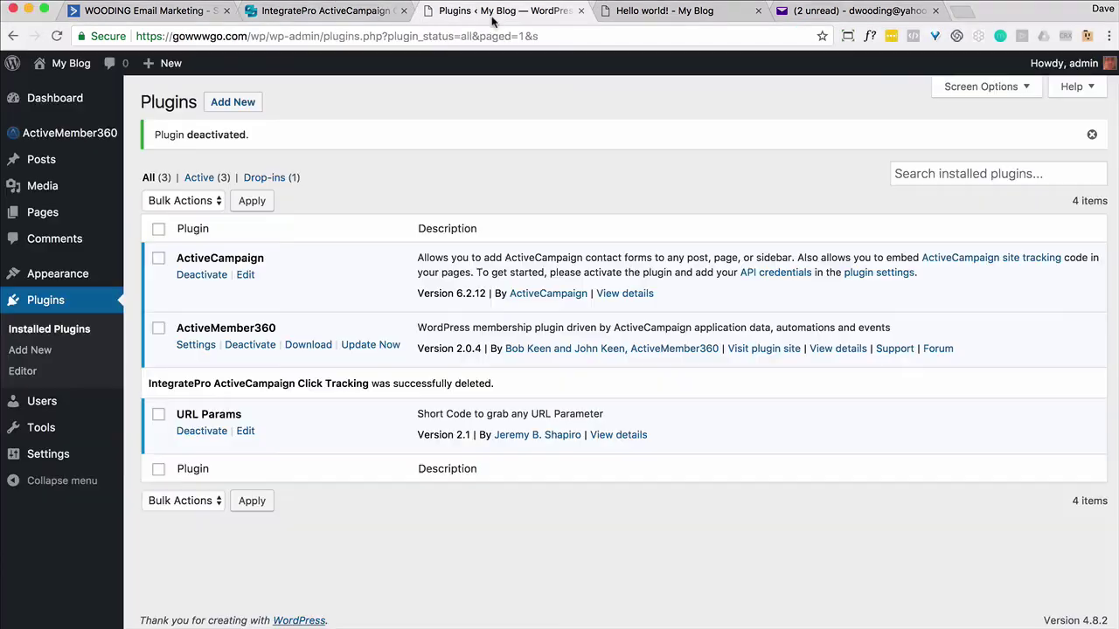
left_click(224, 110)
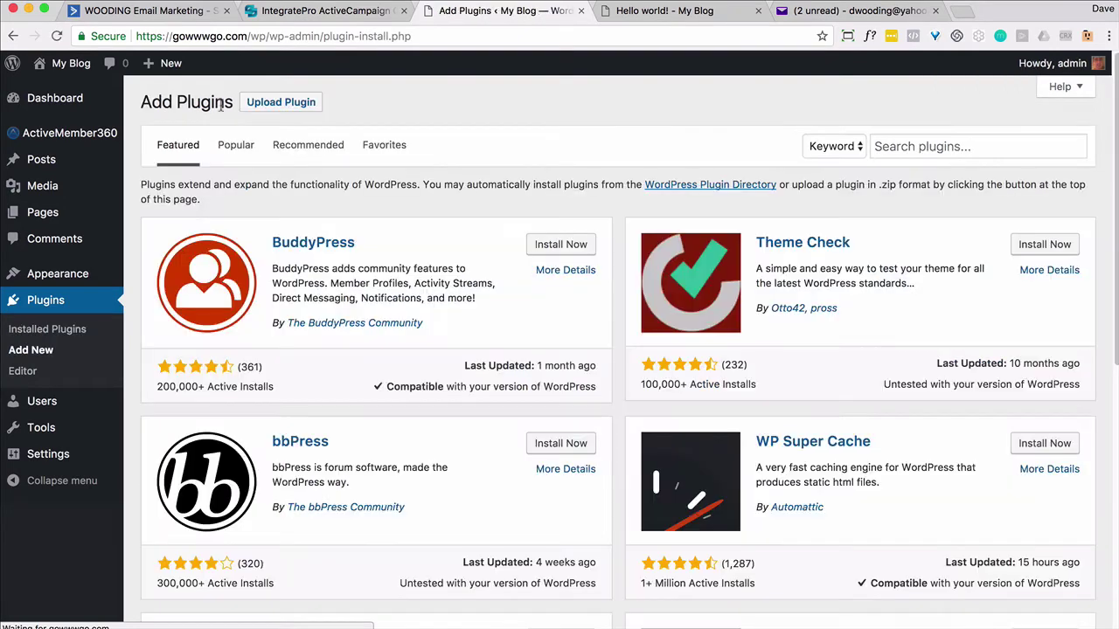
left_click(272, 107)
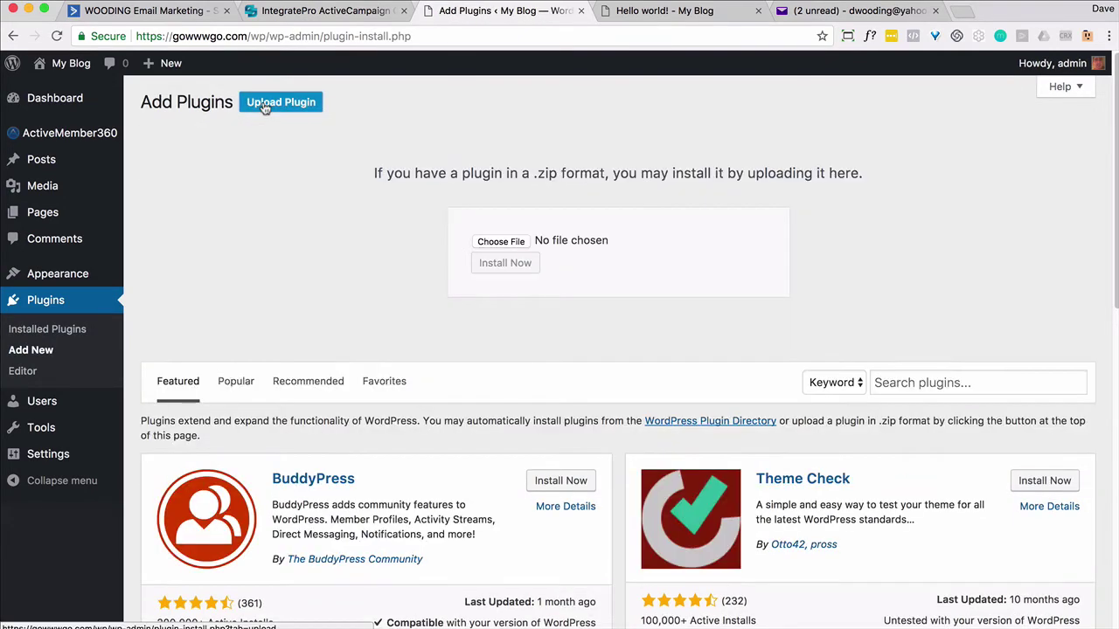
left_click(495, 241)
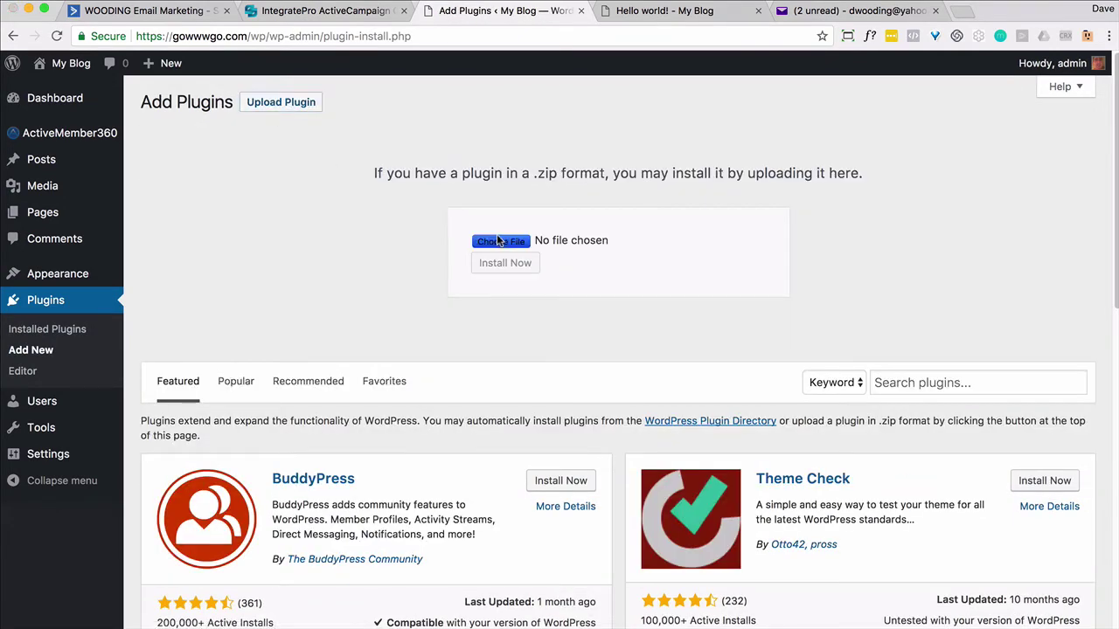
left_click(552, 137)
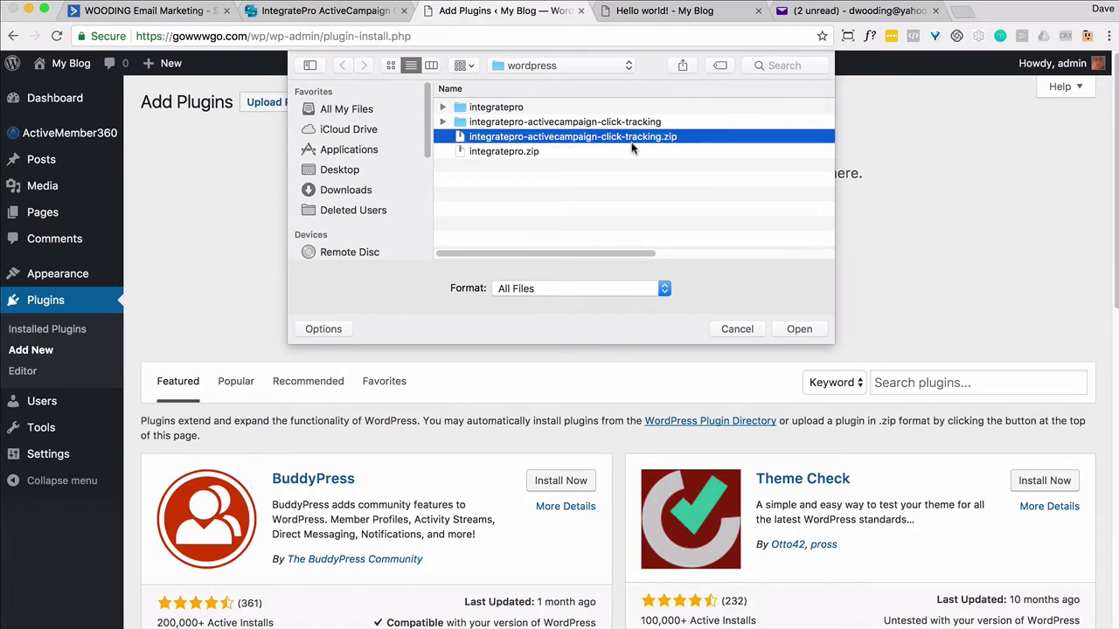
left_click(797, 329)
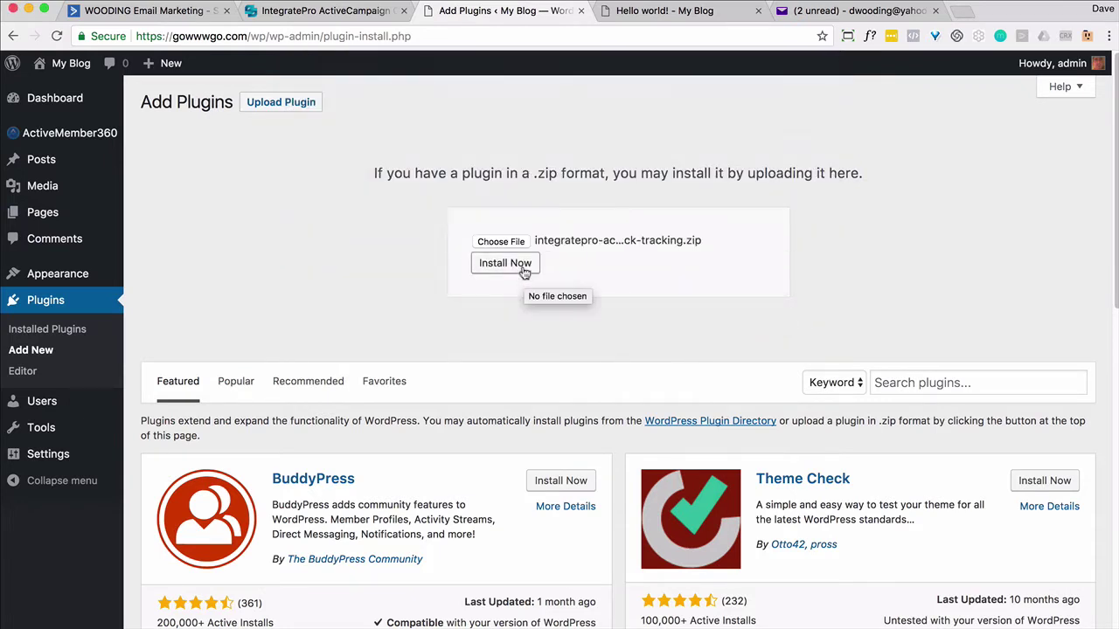
left_click(519, 266)
left_click(213, 215)
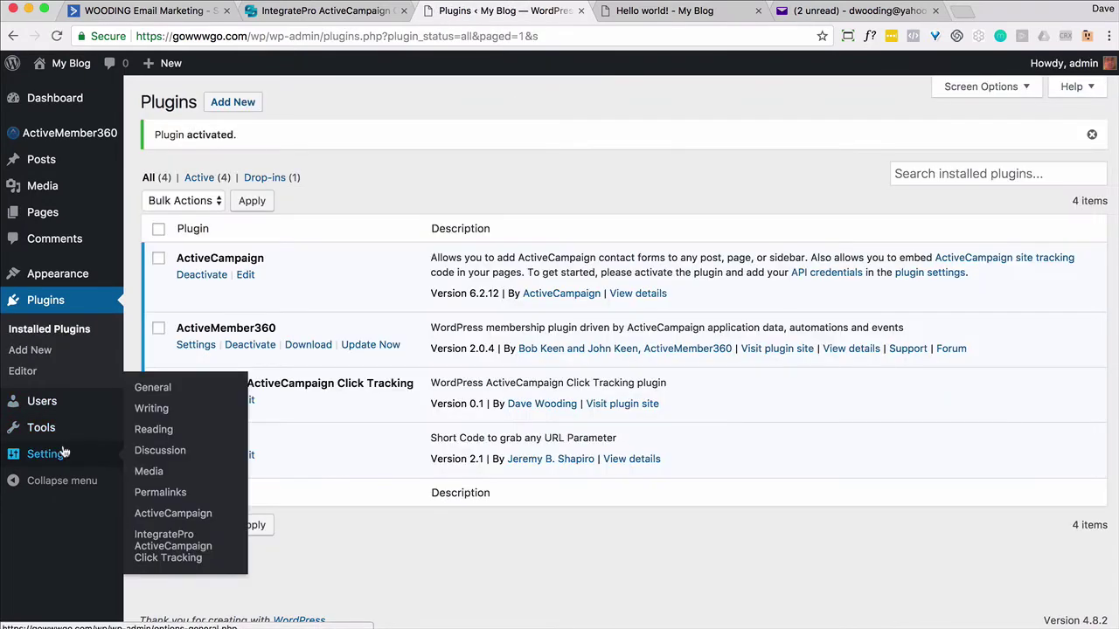
left_click(61, 453)
Paste the actid and event key into the click tracking plugin settings and save.
left_click(35, 579)
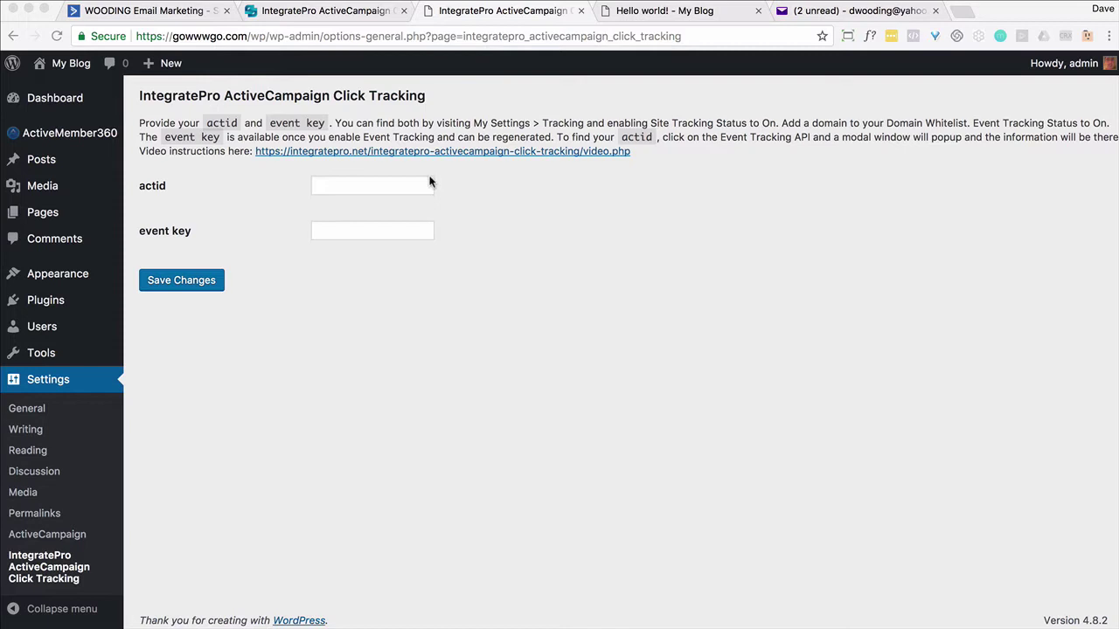
left_click(404, 184)
key("super+v")
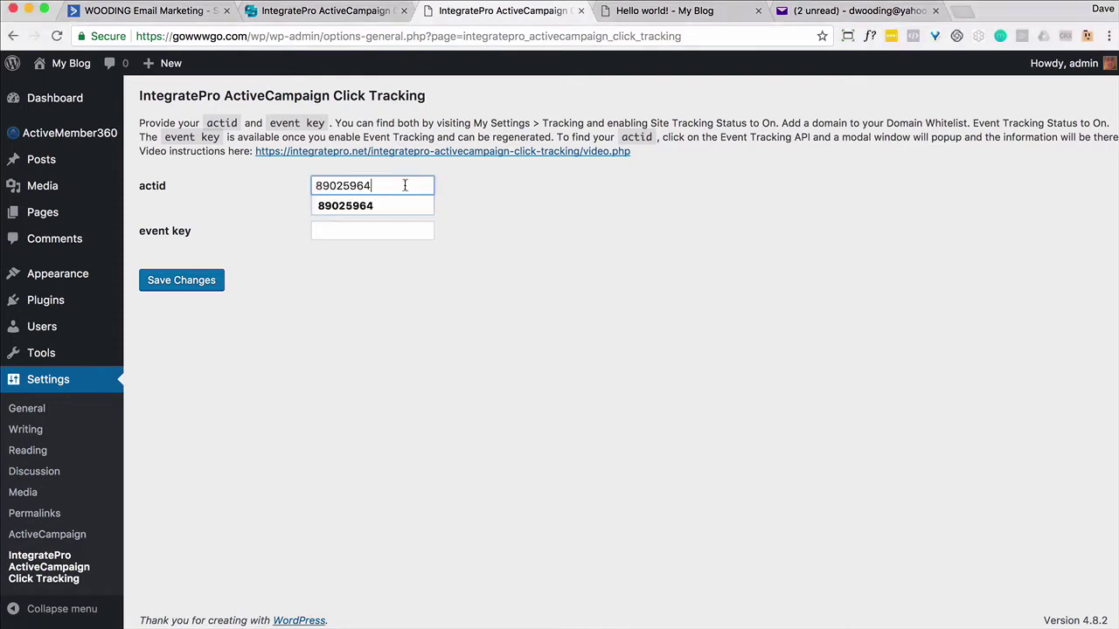
key("Tab")
key("super+Tab")
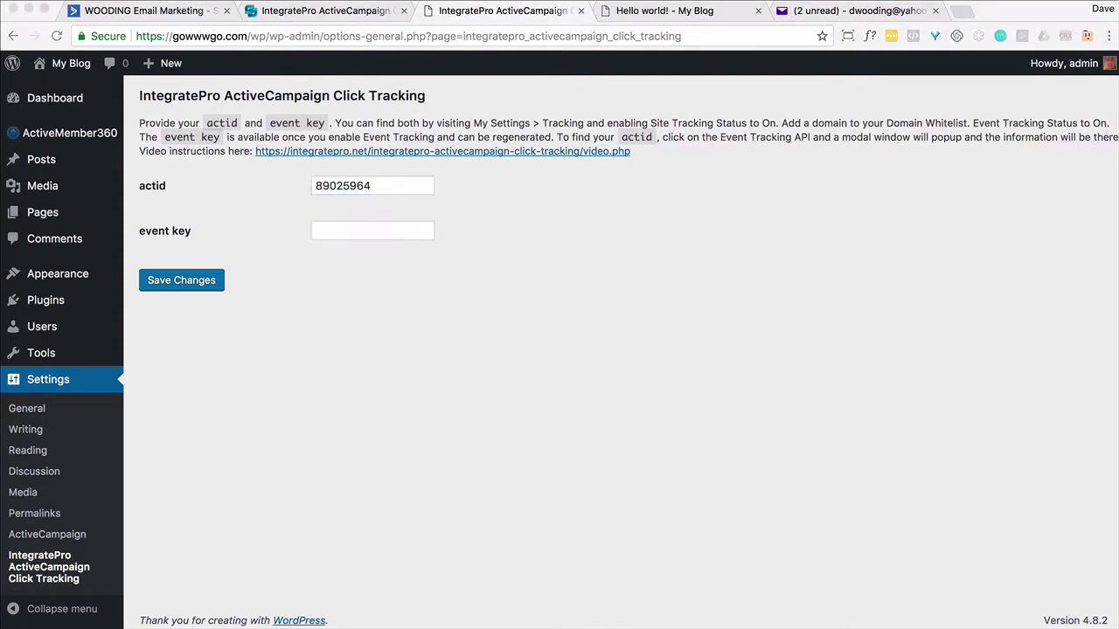
left_click(375, 237)
key("super+v")
left_click(193, 281)
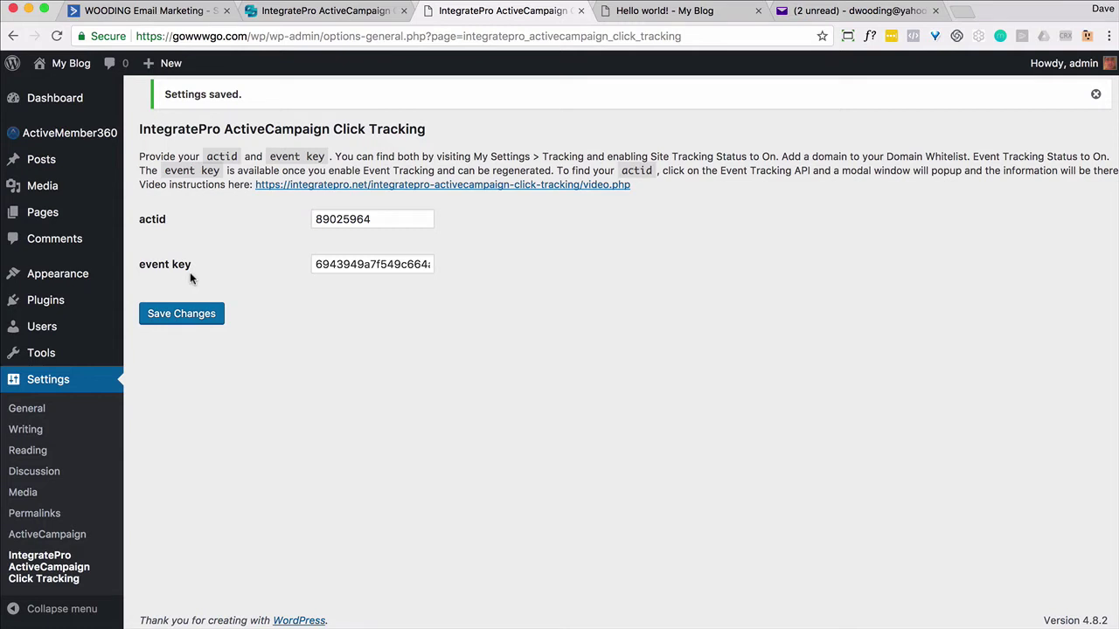
Go back to ActiveCampaign and view the Campaigns list.
left_click(170, 12)
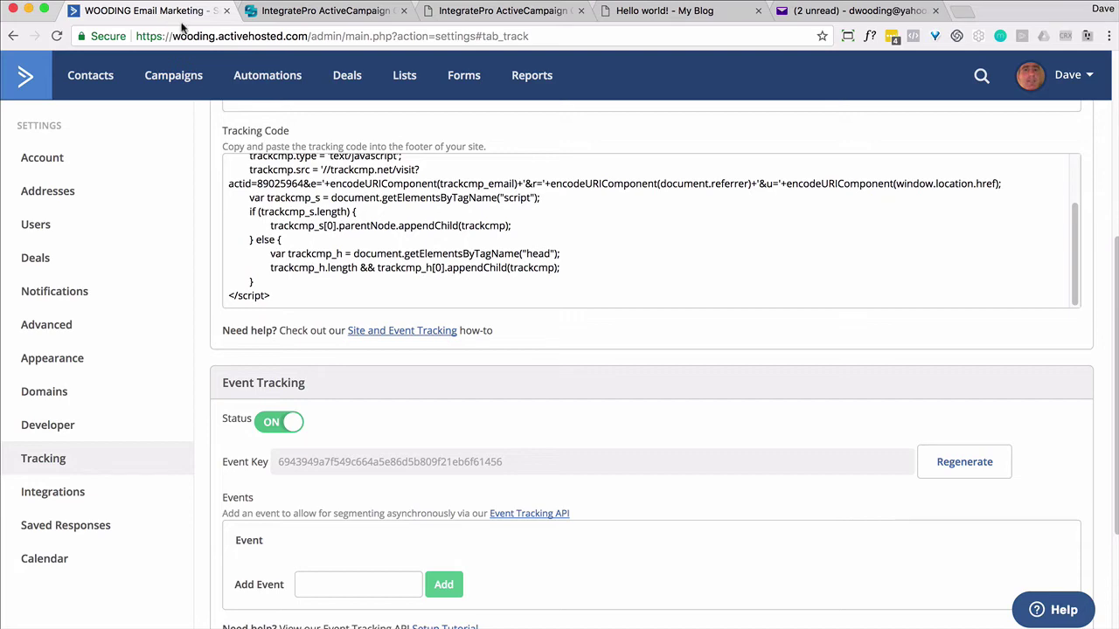
left_click(178, 76)
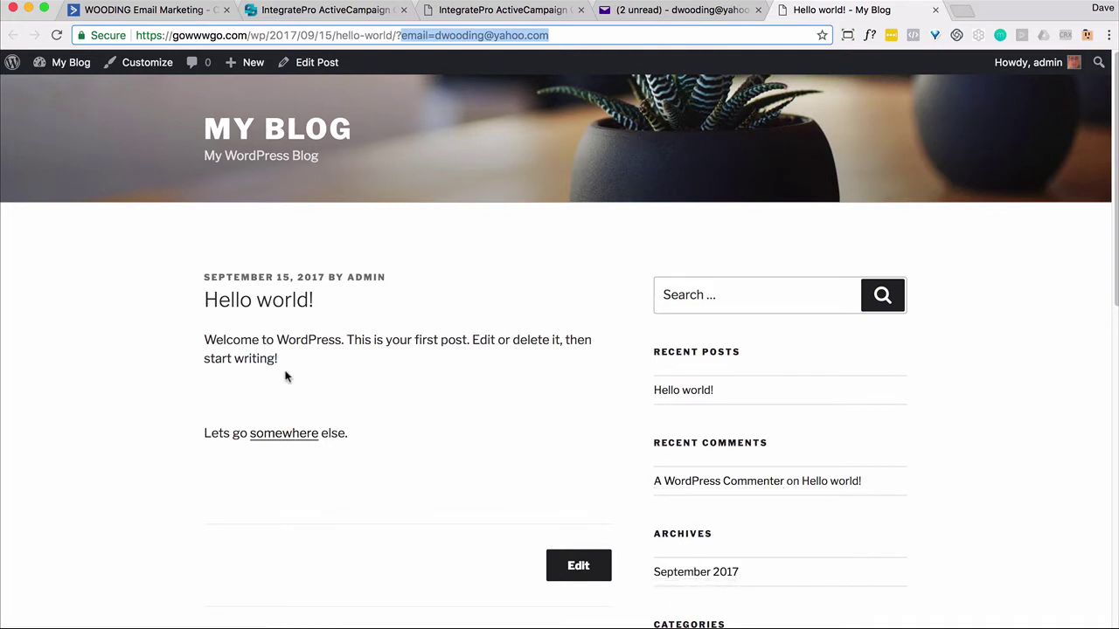
Search the ActiveCampaign contacts list for the test contact.
left_click(169, 12)
left_click(96, 75)
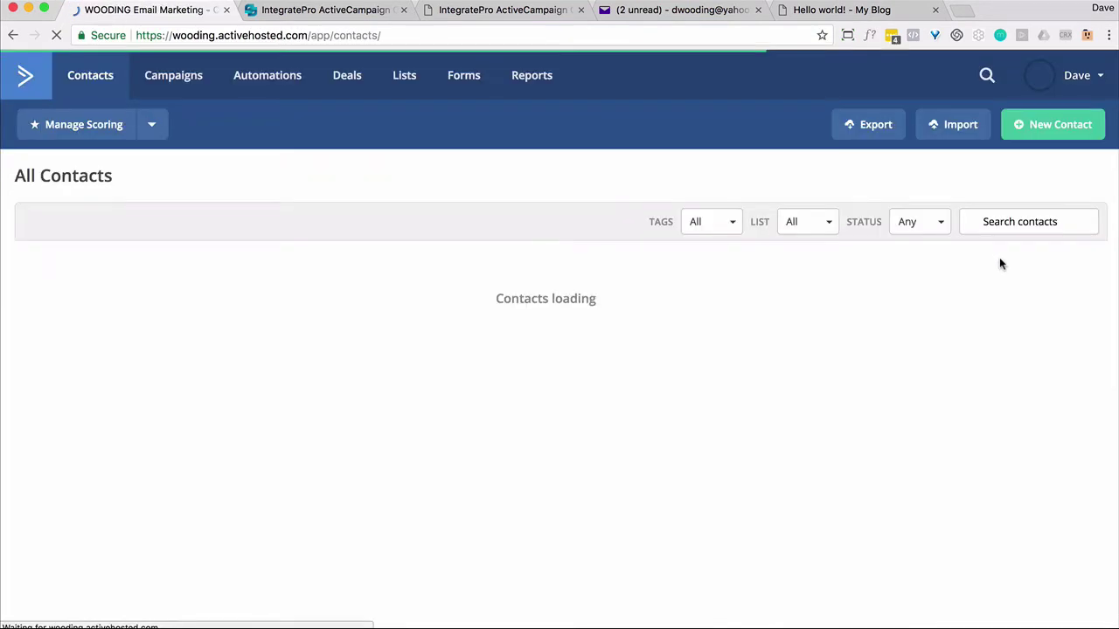
left_click(993, 226)
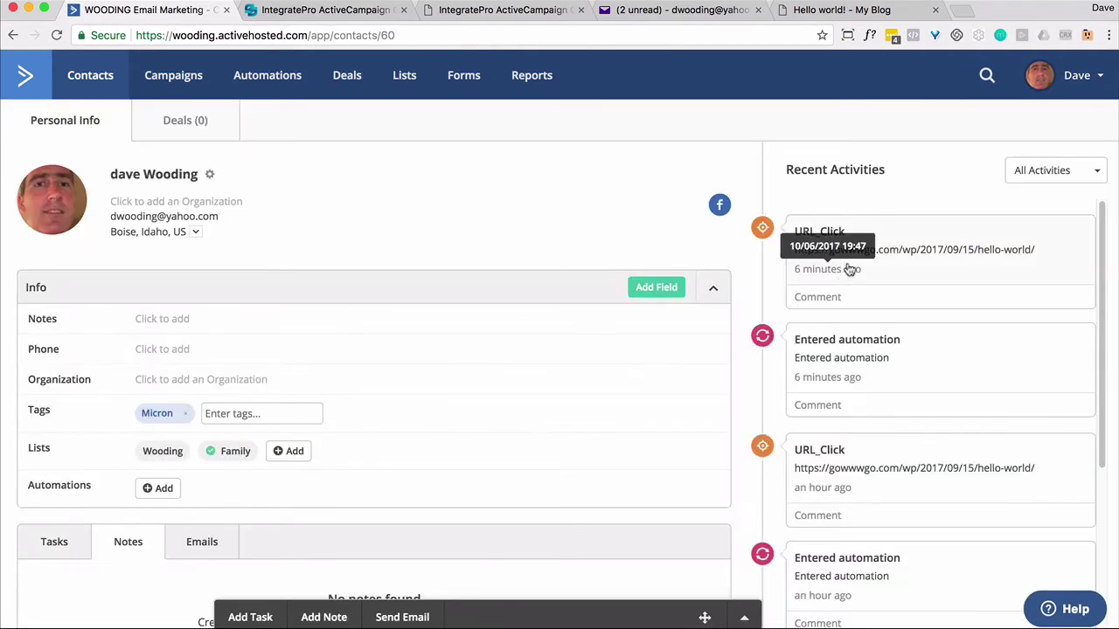
Reopen the blog's Hello world! post, then return to the contact's activity.
left_click(826, 13)
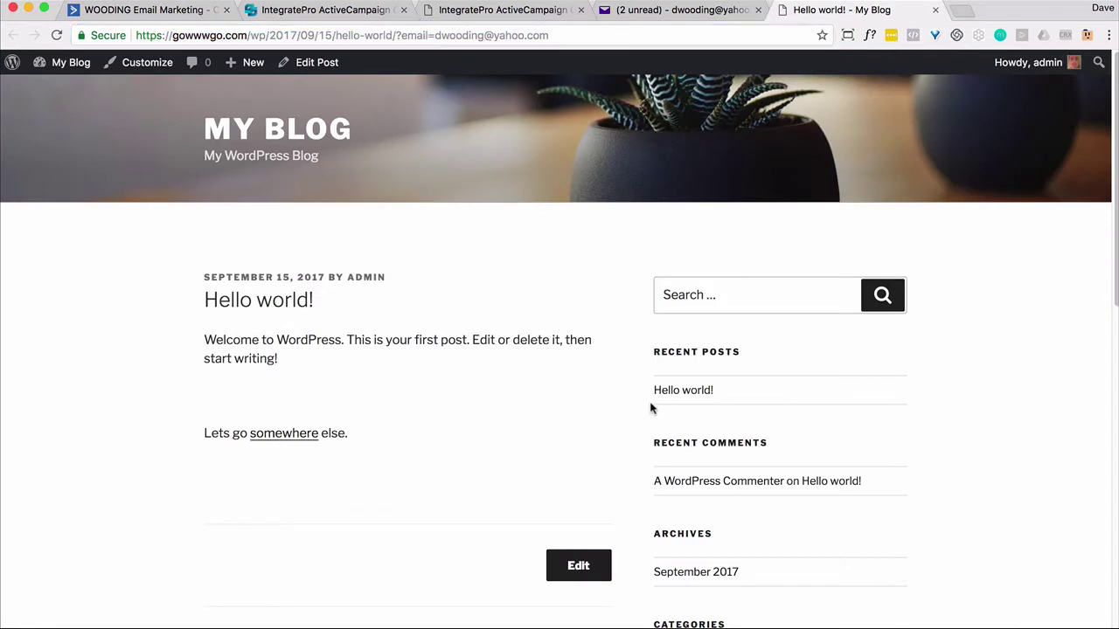
left_click(678, 393)
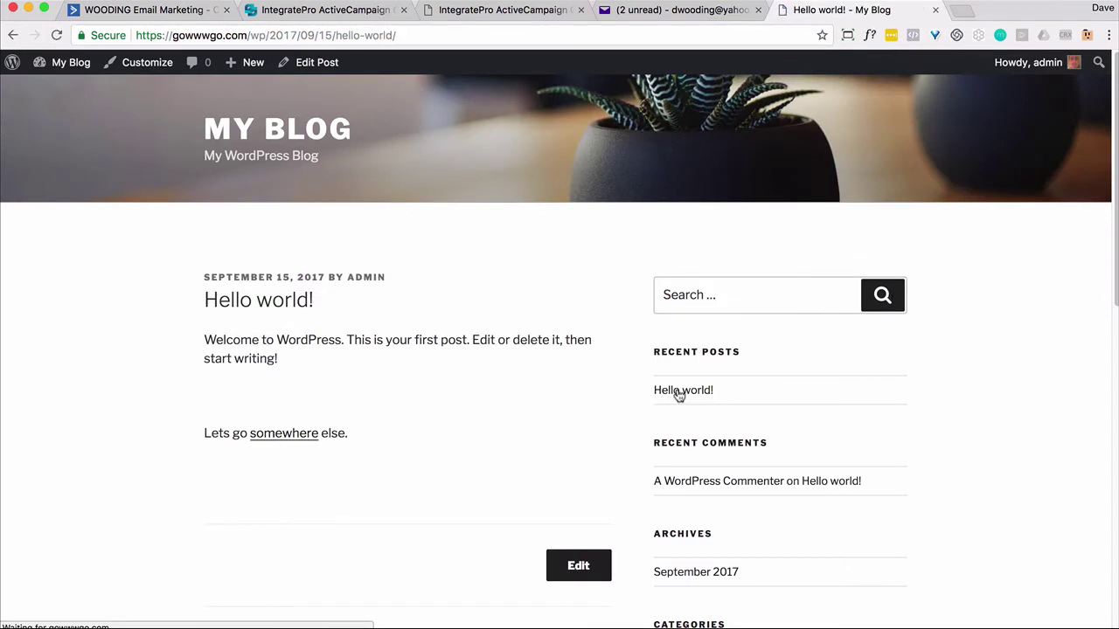
left_click(161, 13)
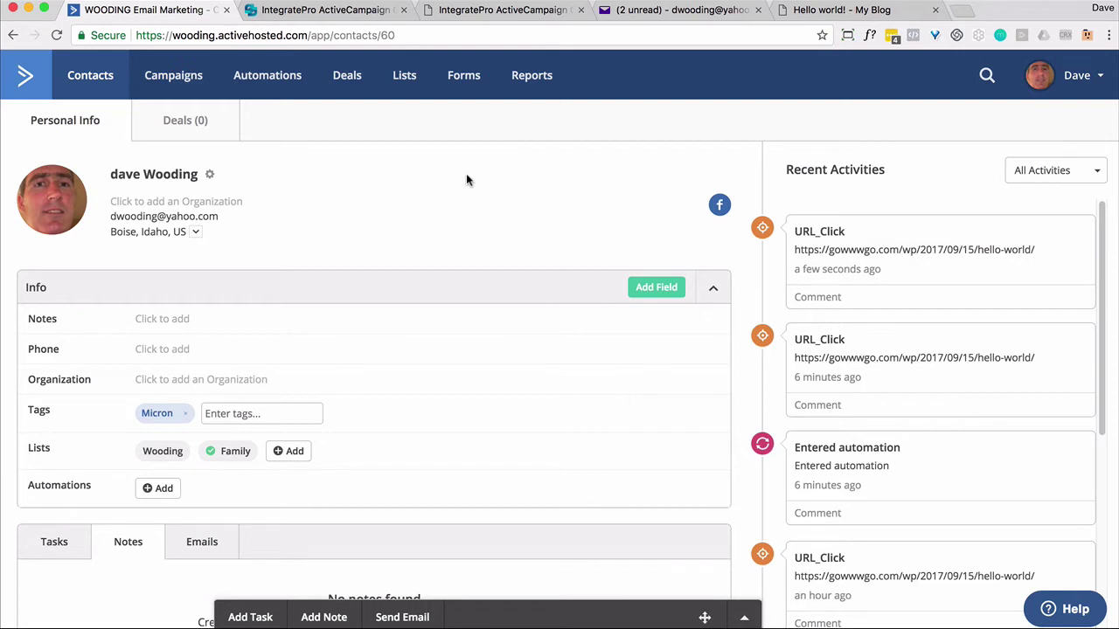
Open the blog's September 2017 archive page, then check the contact record in ActiveCampaign.
left_click(820, 10)
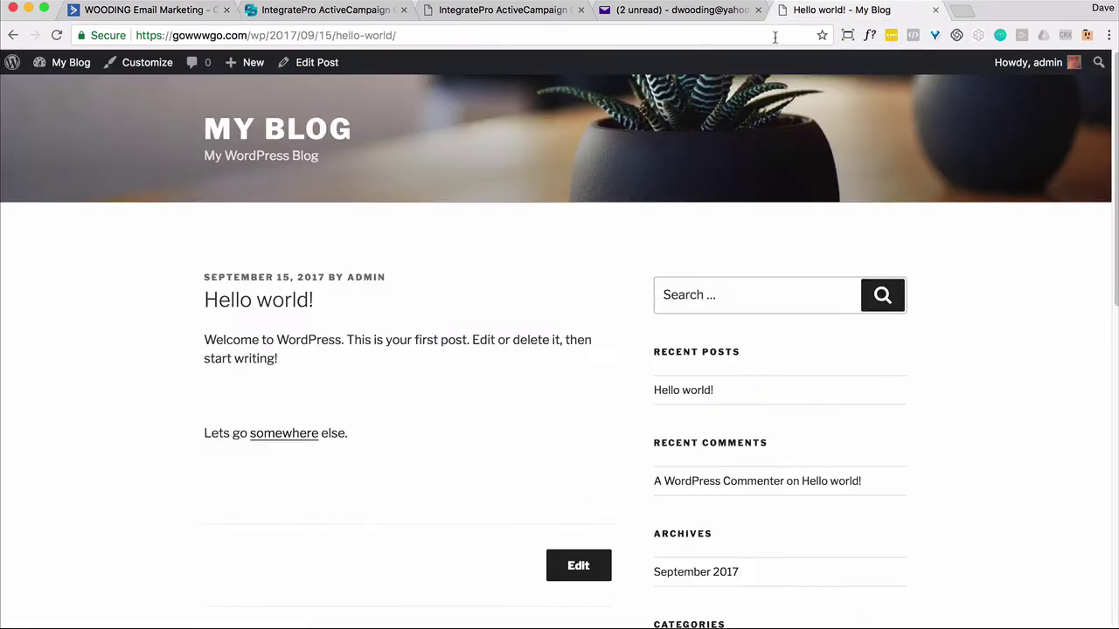
left_click(412, 35)
left_click(403, 36)
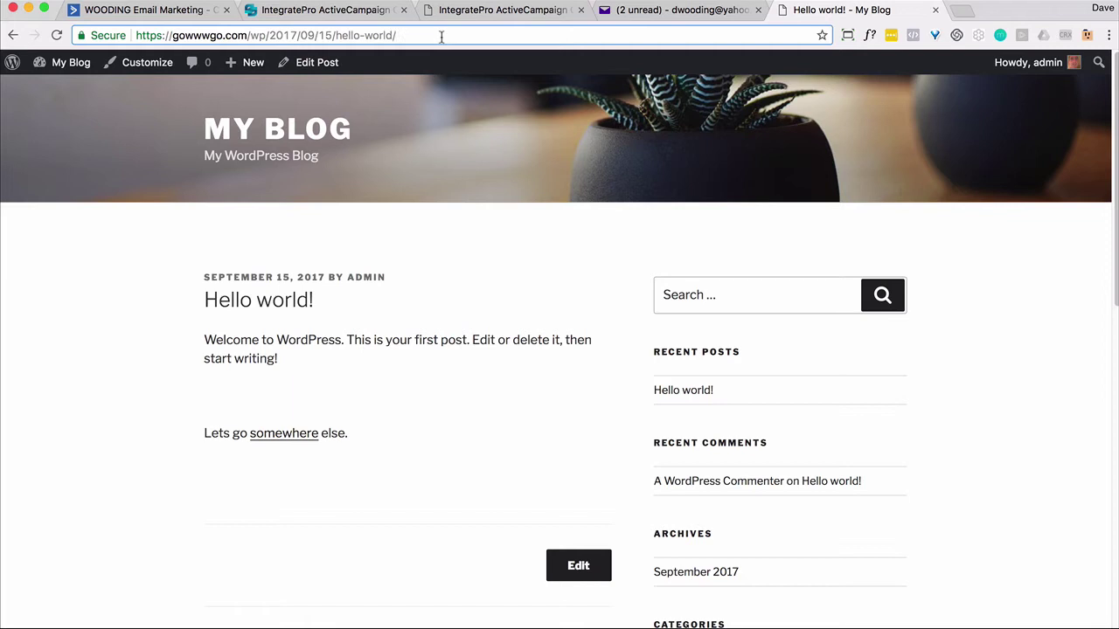
left_click(702, 573)
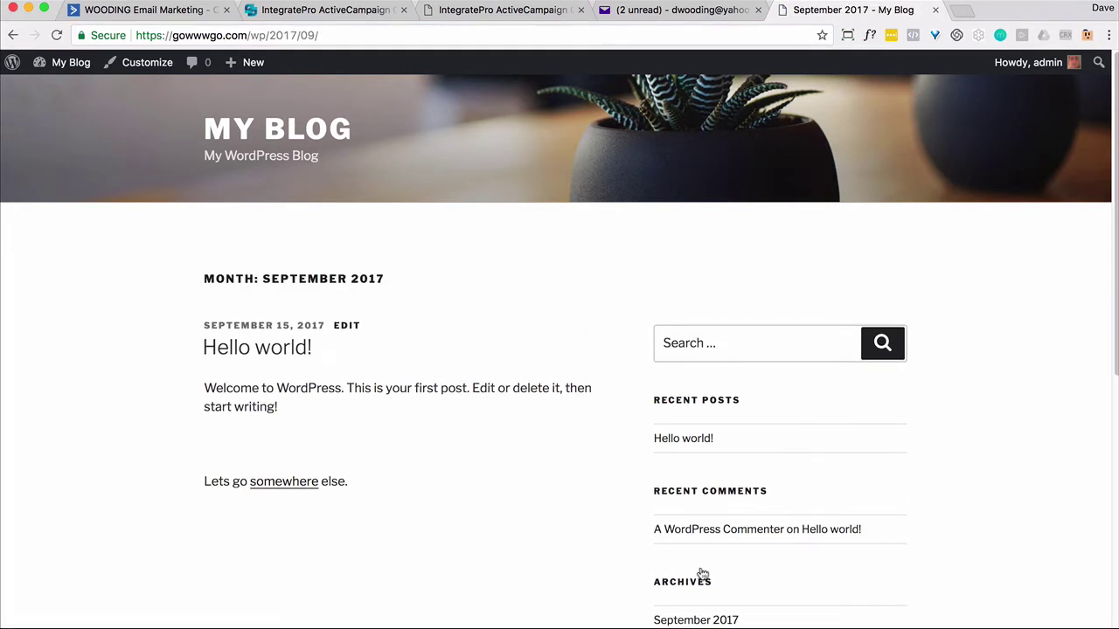
left_click(170, 11)
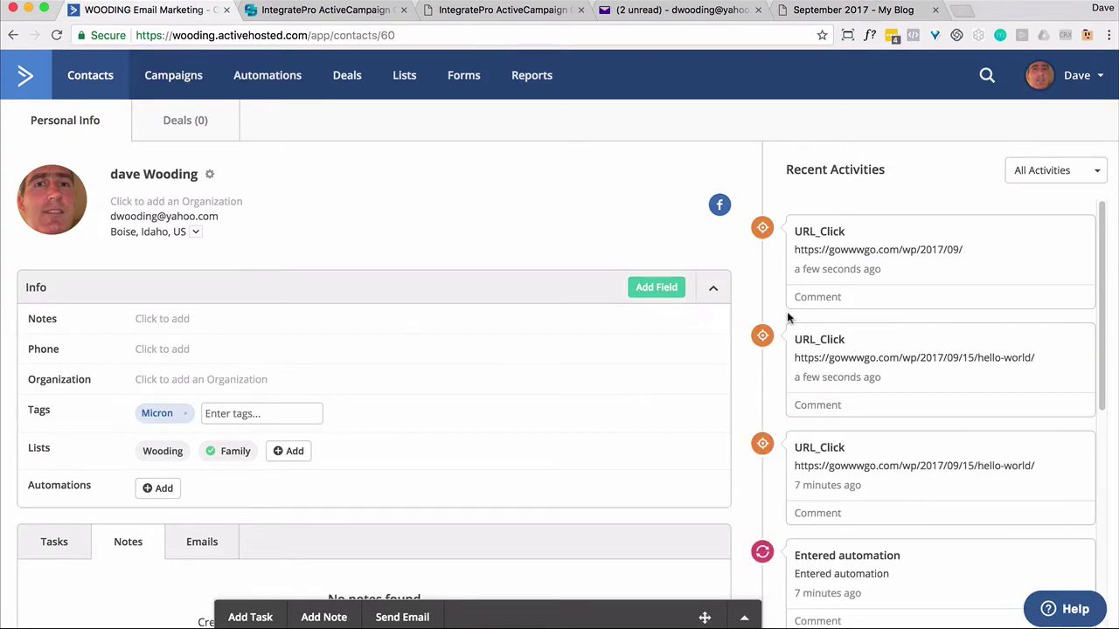
Follow the blog's 'A WordPress Commenter' link, reload the contact's activity, then open Automations.
left_click(826, 10)
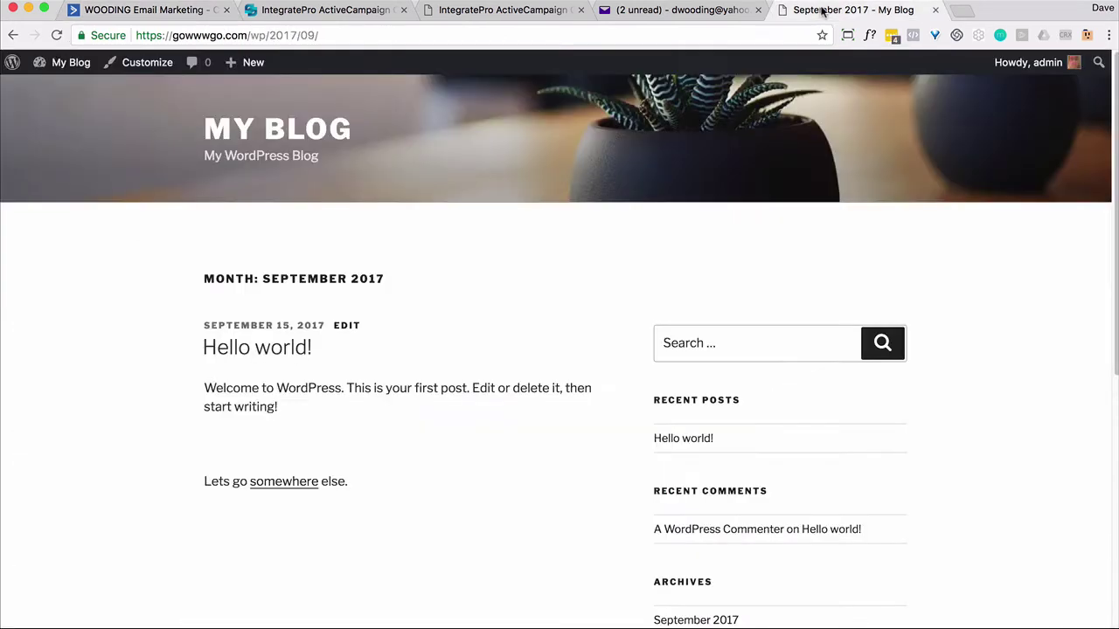
left_click(696, 530)
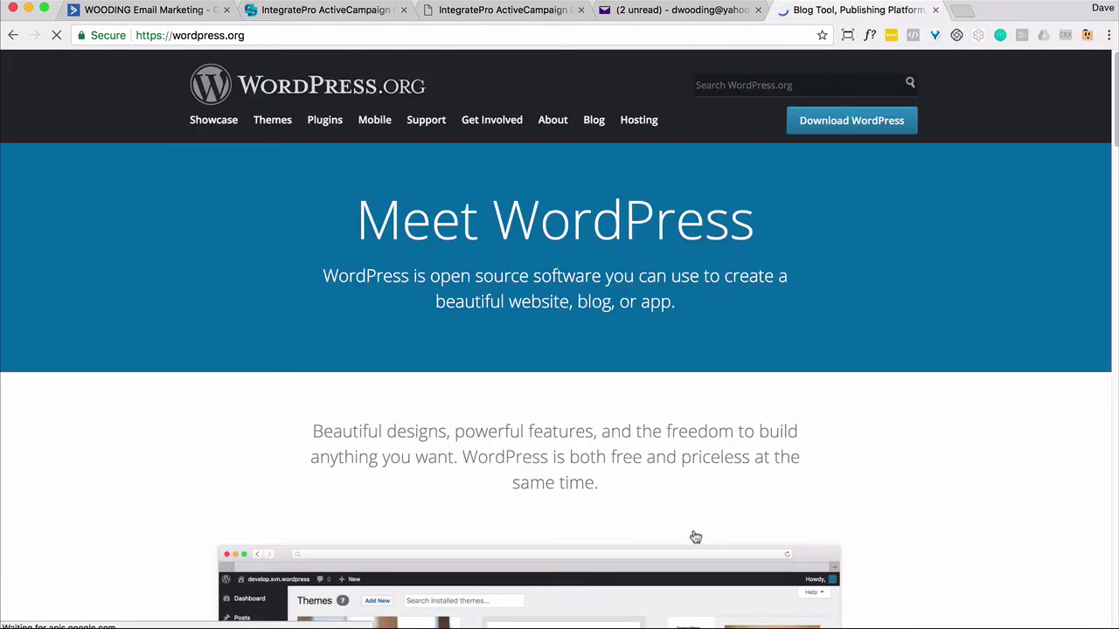
left_click(160, 16)
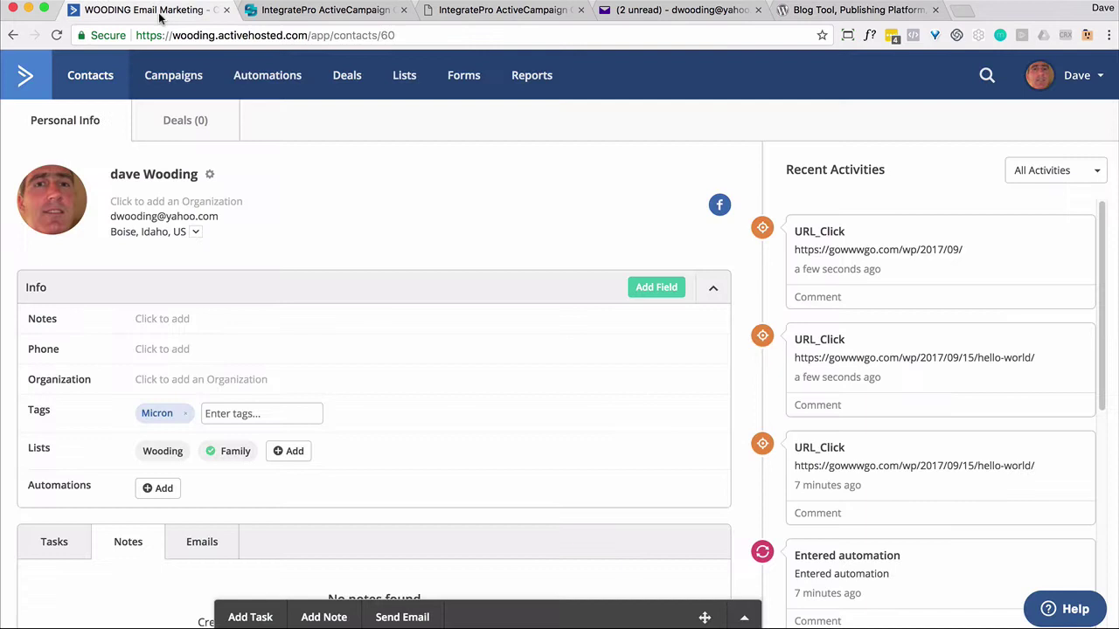
left_click(56, 35)
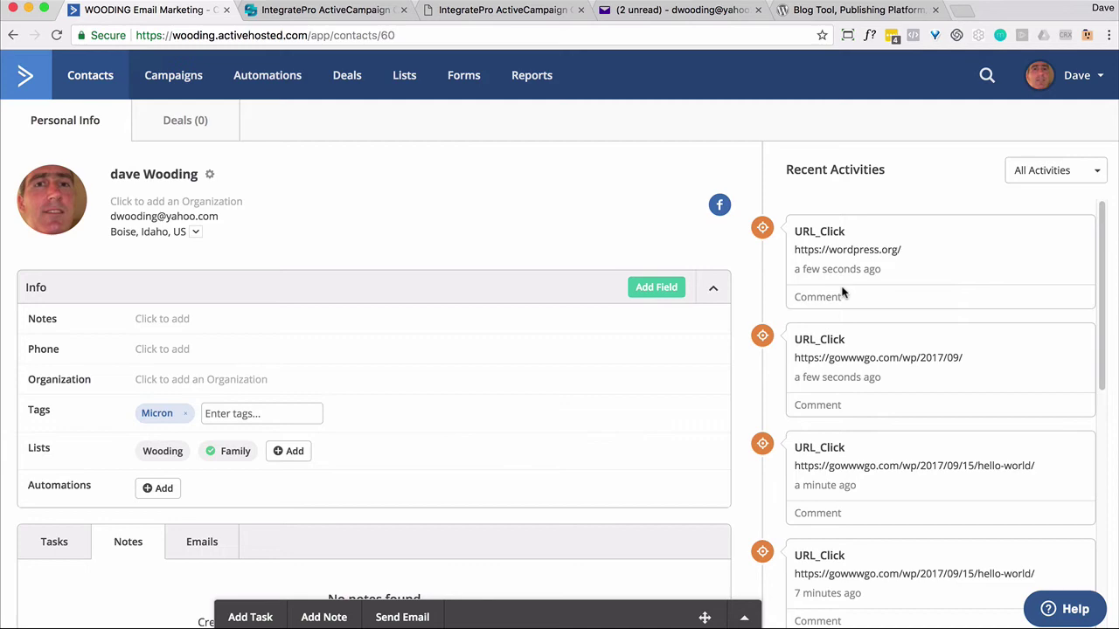
left_click(283, 87)
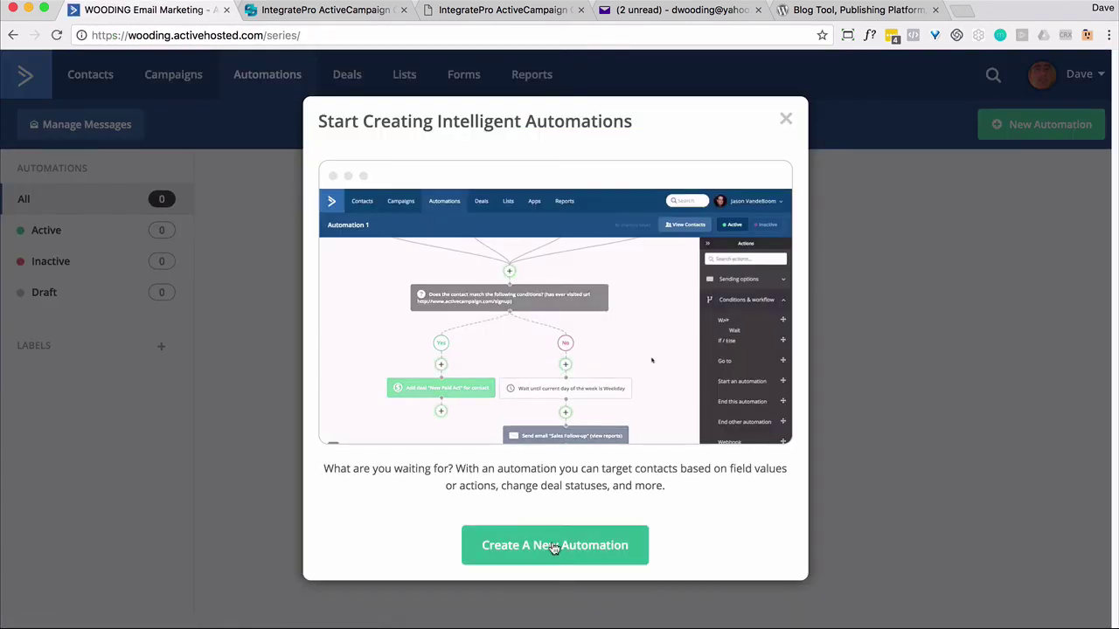
Build a new automation from scratch triggered by the URL_Click event, running multiple times.
left_click(553, 548)
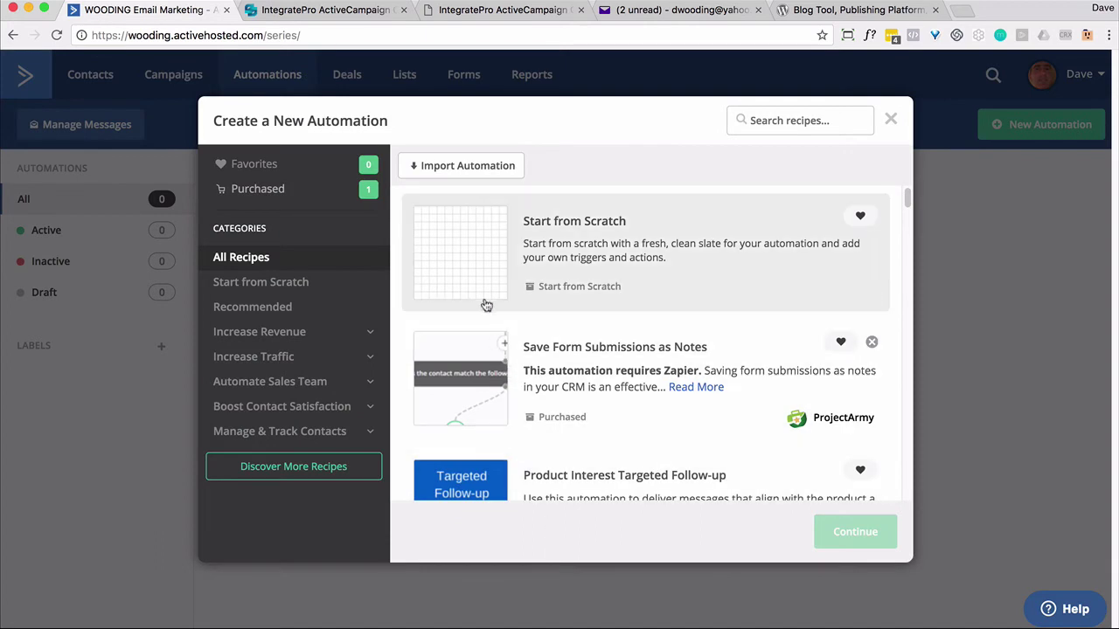
left_click(486, 305)
left_click(844, 531)
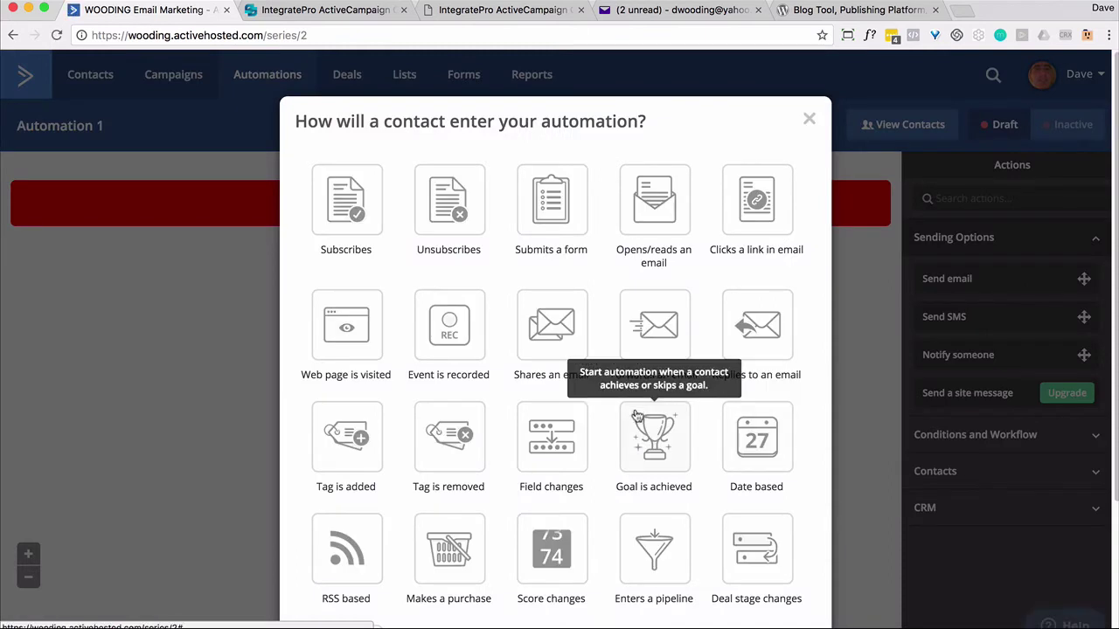
left_click(458, 339)
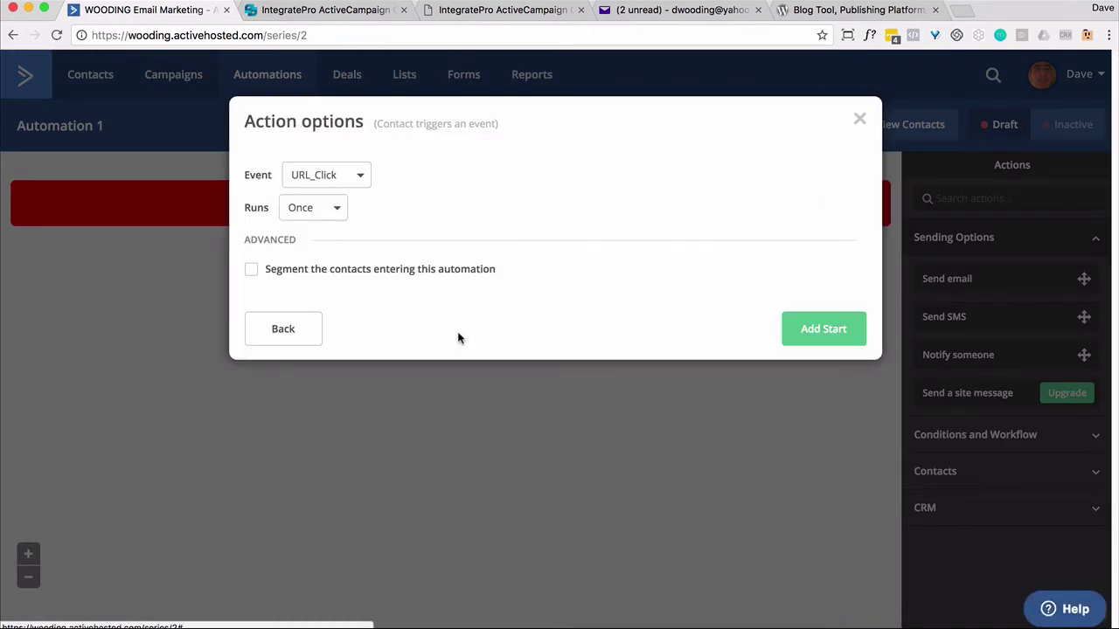
left_click(358, 178)
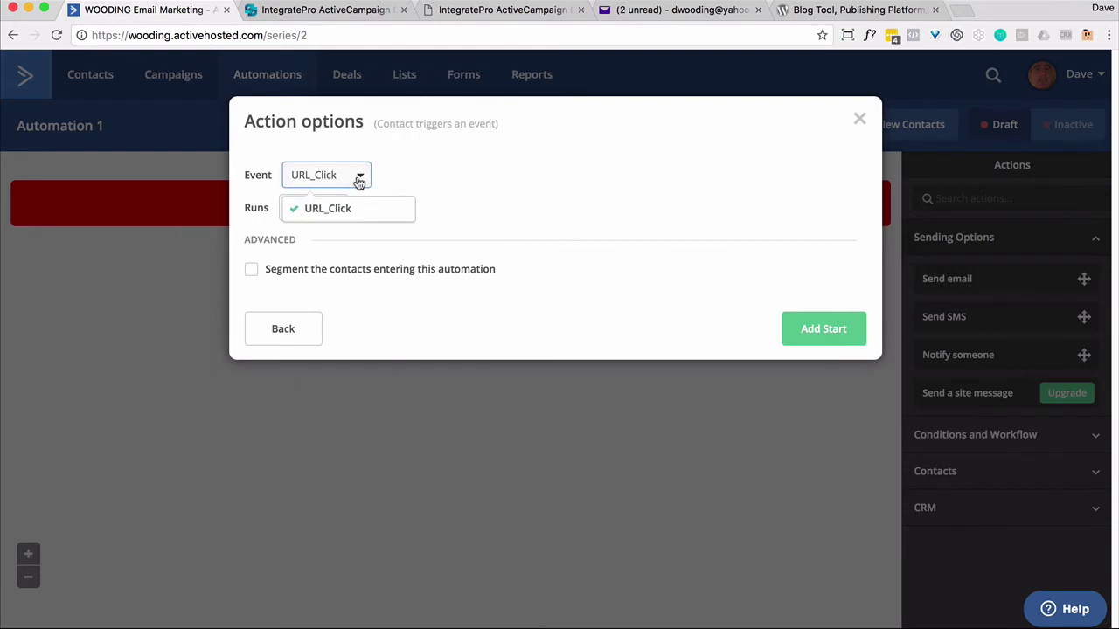
left_click(358, 178)
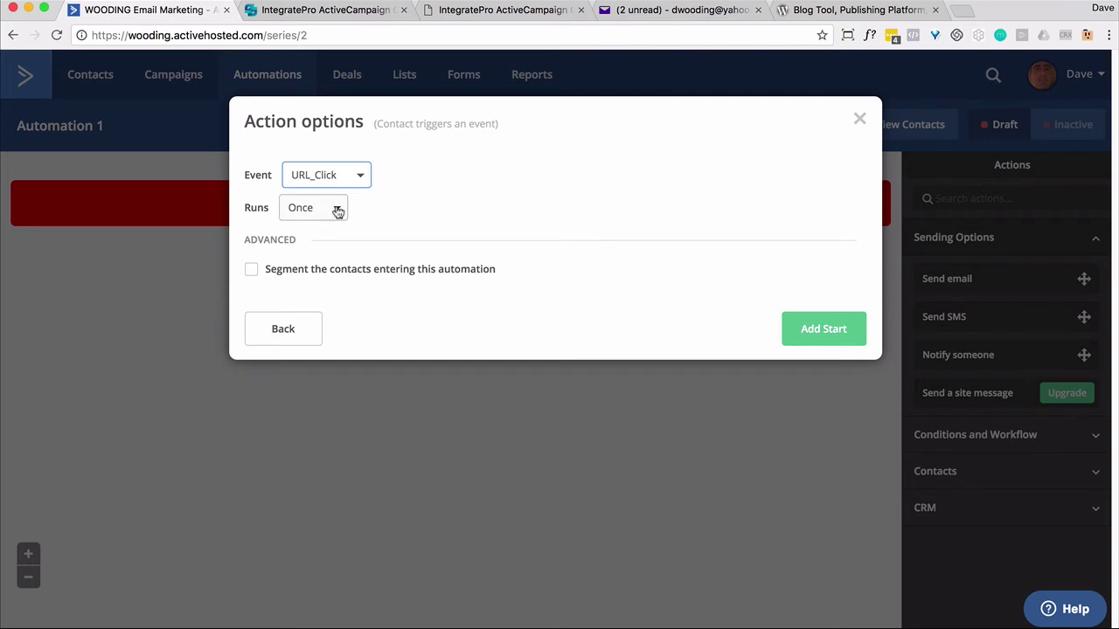
left_click(335, 212)
left_click(332, 265)
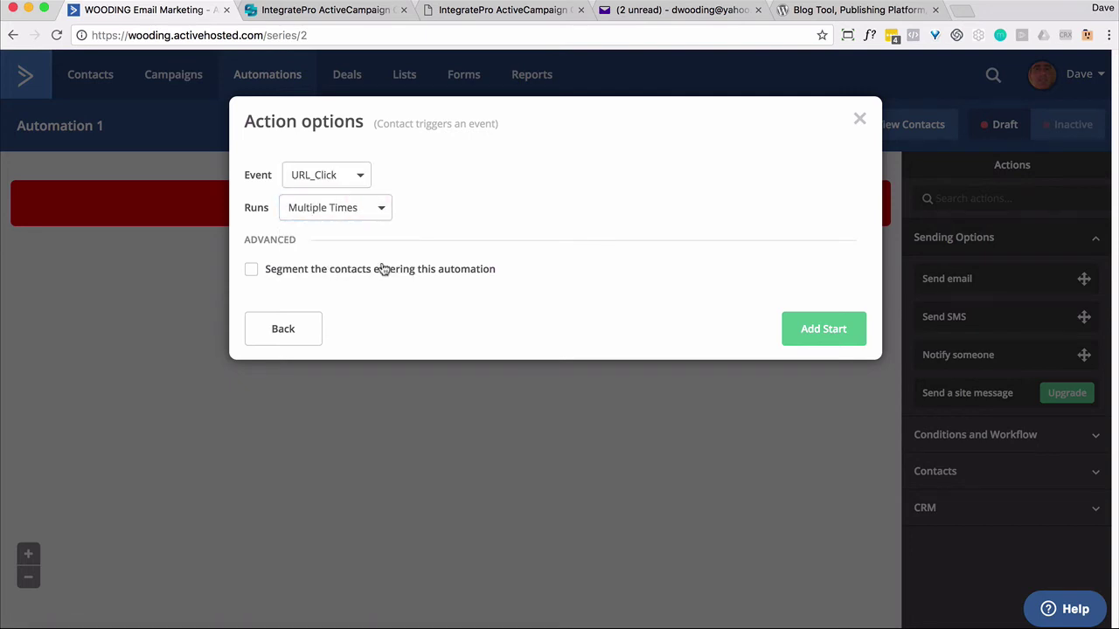
left_click(803, 330)
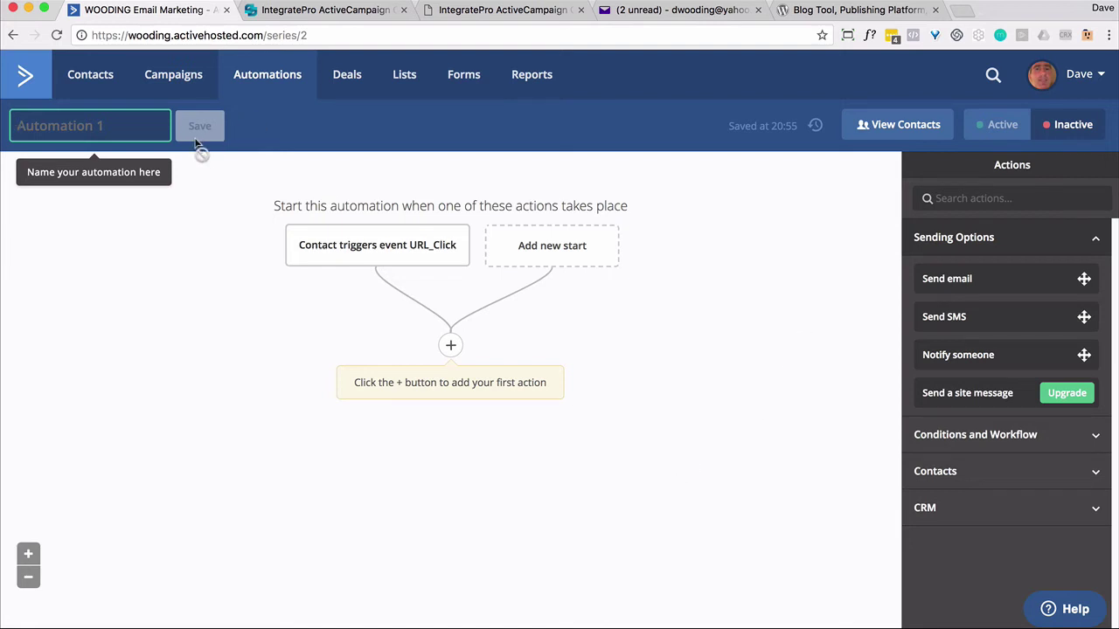
Name the automation 'URL Click Tracking' and set it Active.
type("URL ")
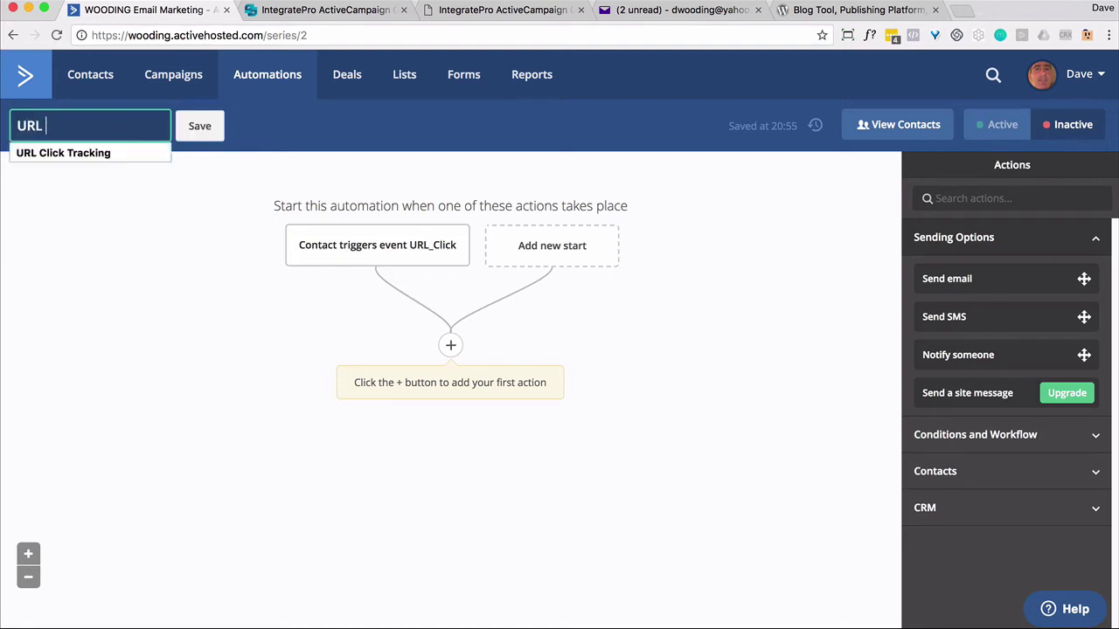
type("Click Tracking")
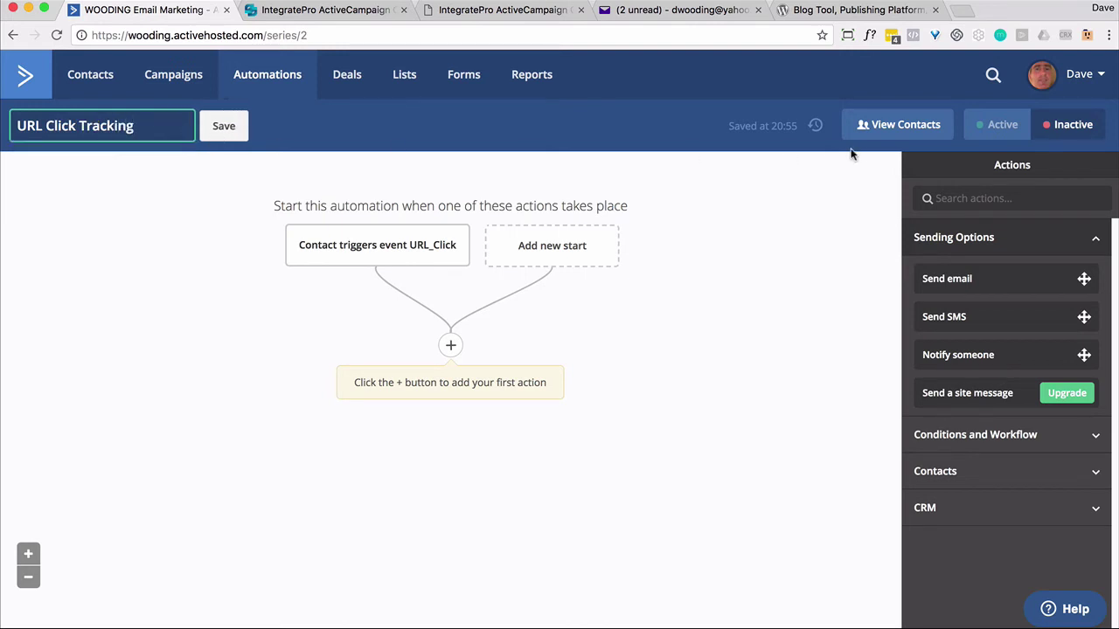
key("Return")
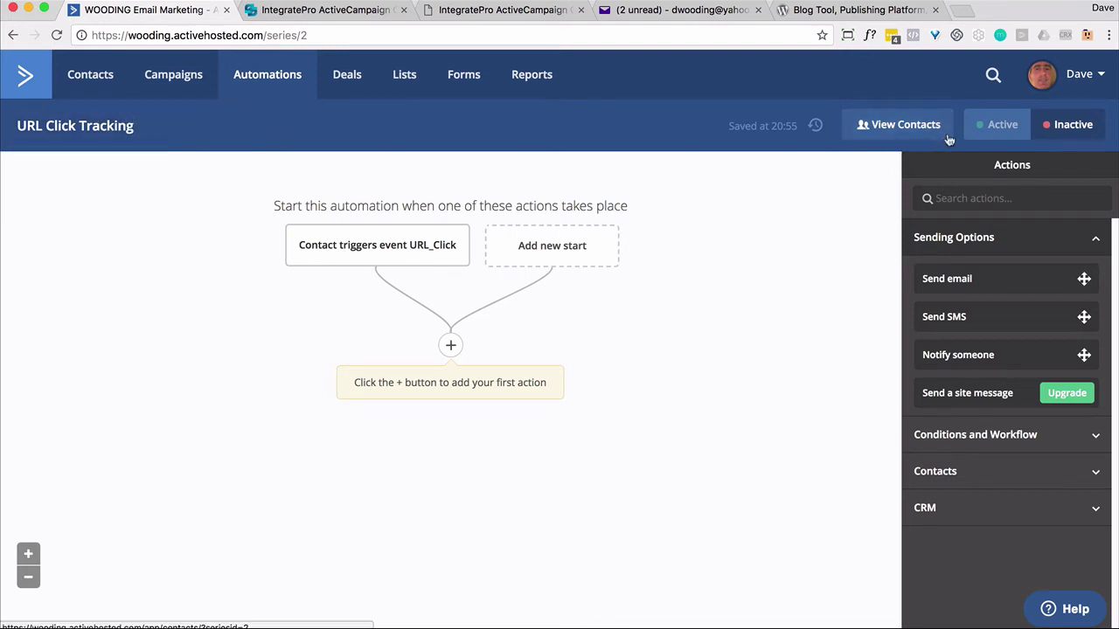
left_click(986, 125)
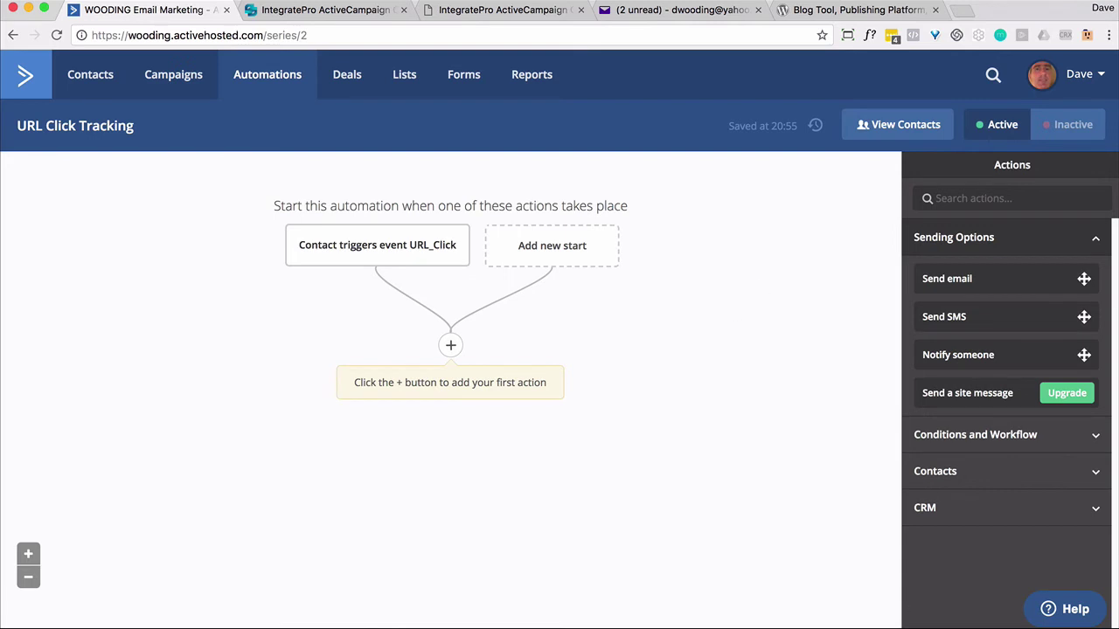
Add an If/Else split on the URL_Click event, comparing its most recent data value.
left_click(452, 346)
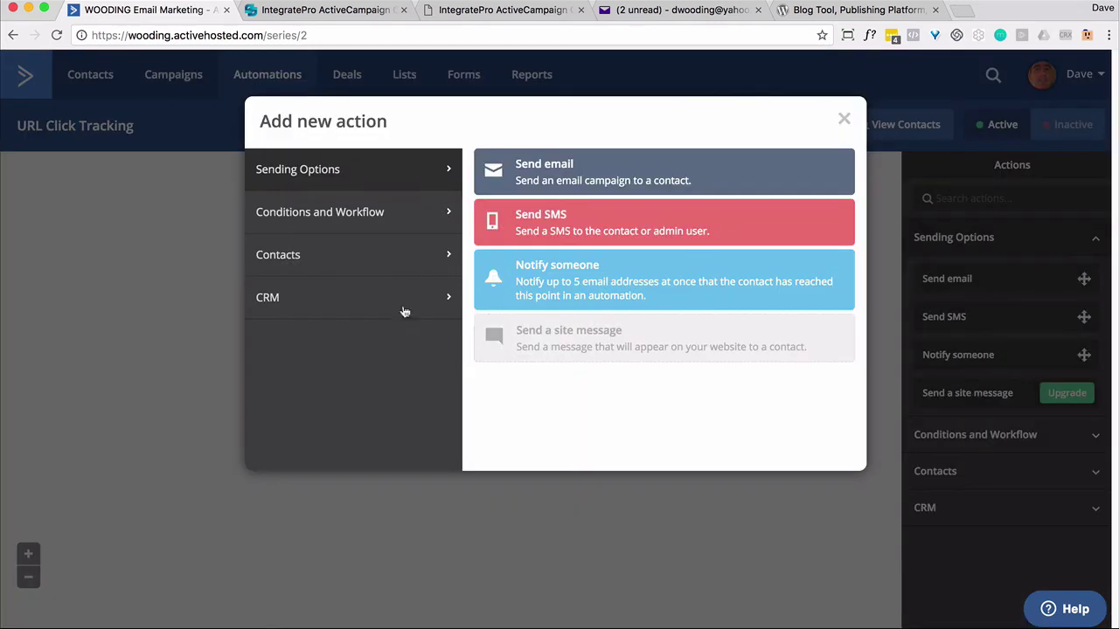
left_click(400, 216)
left_click(524, 281)
left_click(454, 195)
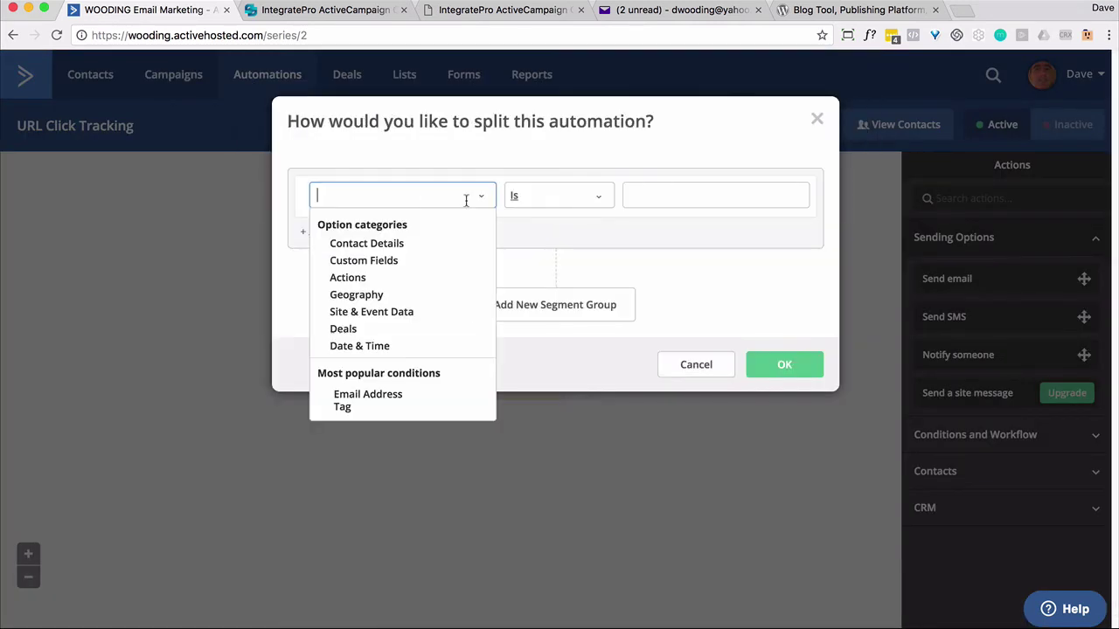
left_click(391, 312)
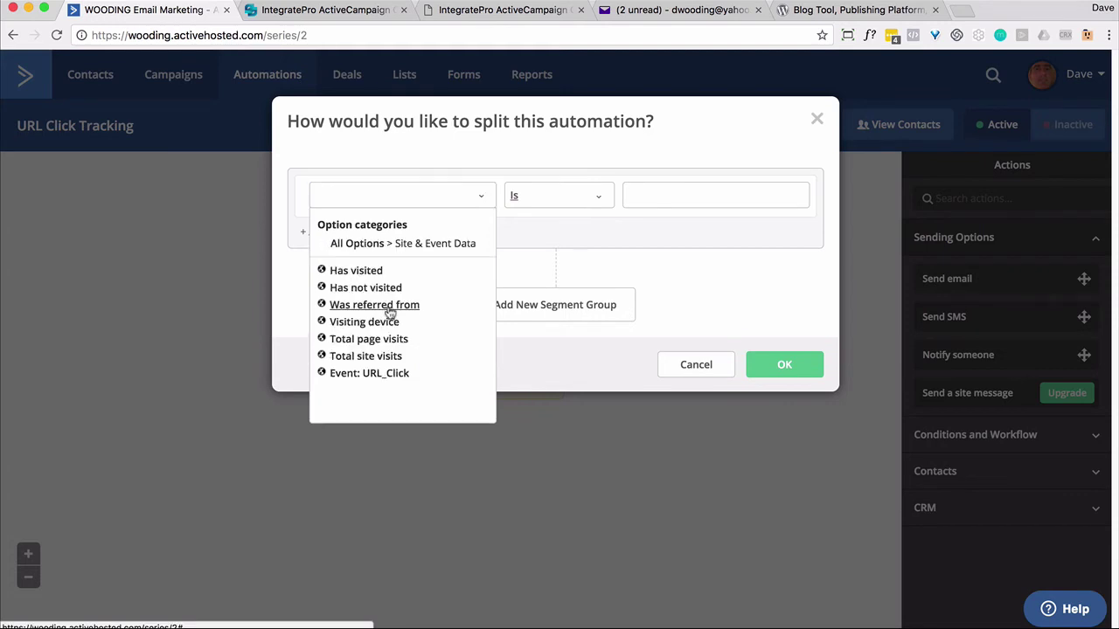
left_click(374, 374)
left_click(625, 196)
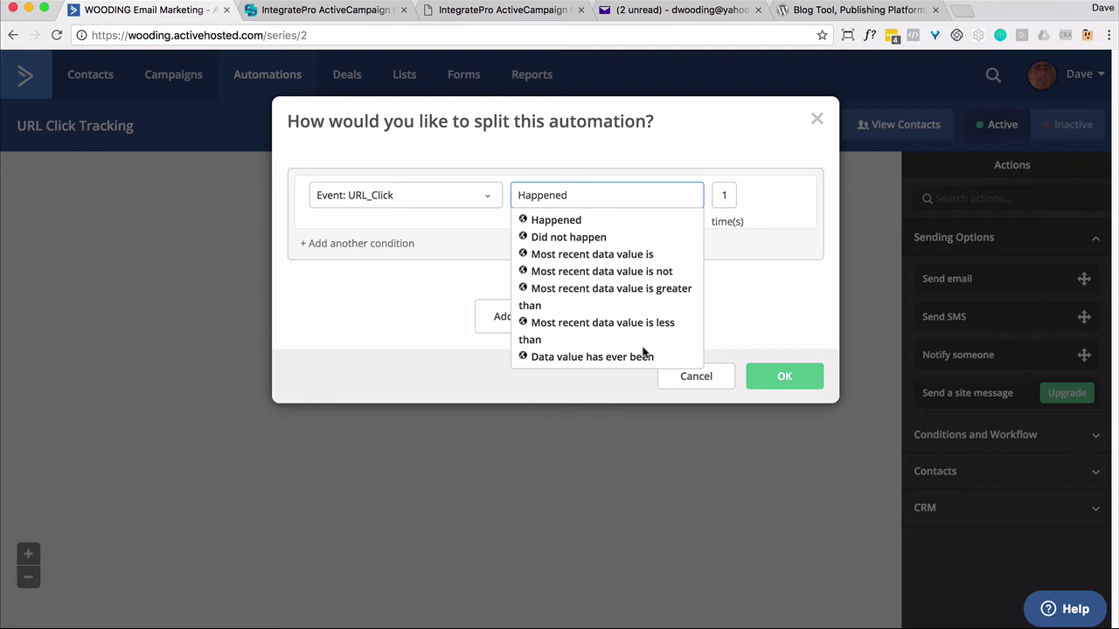
left_click(622, 258)
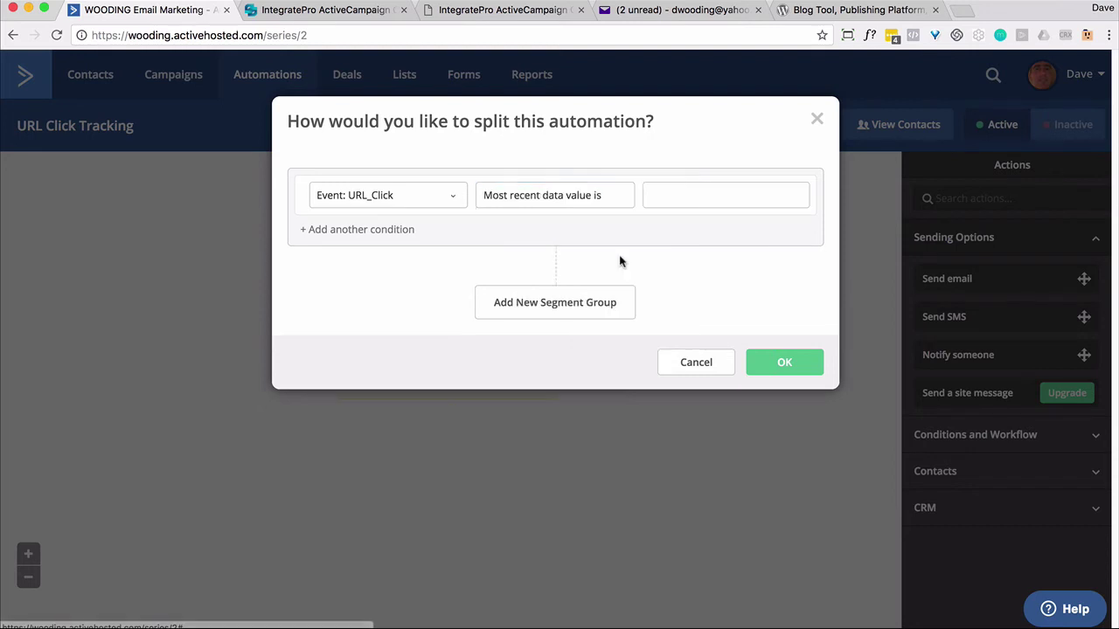
Copy the September 2017 archive URL from the blog and paste it as the split's match value.
left_click(815, 18)
left_click(13, 35)
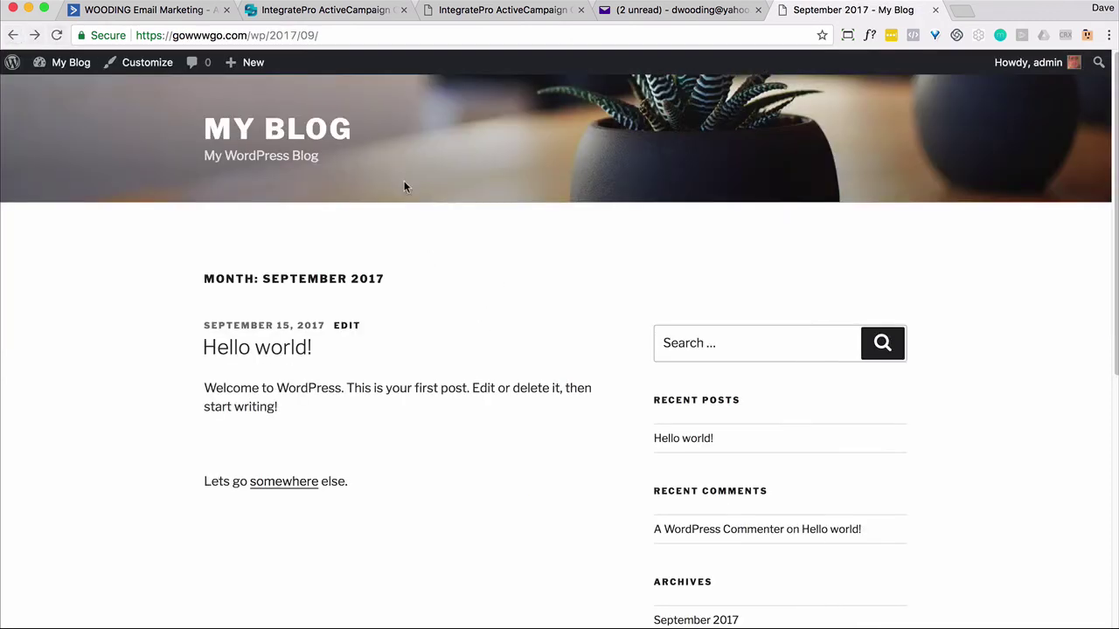
left_click(293, 37)
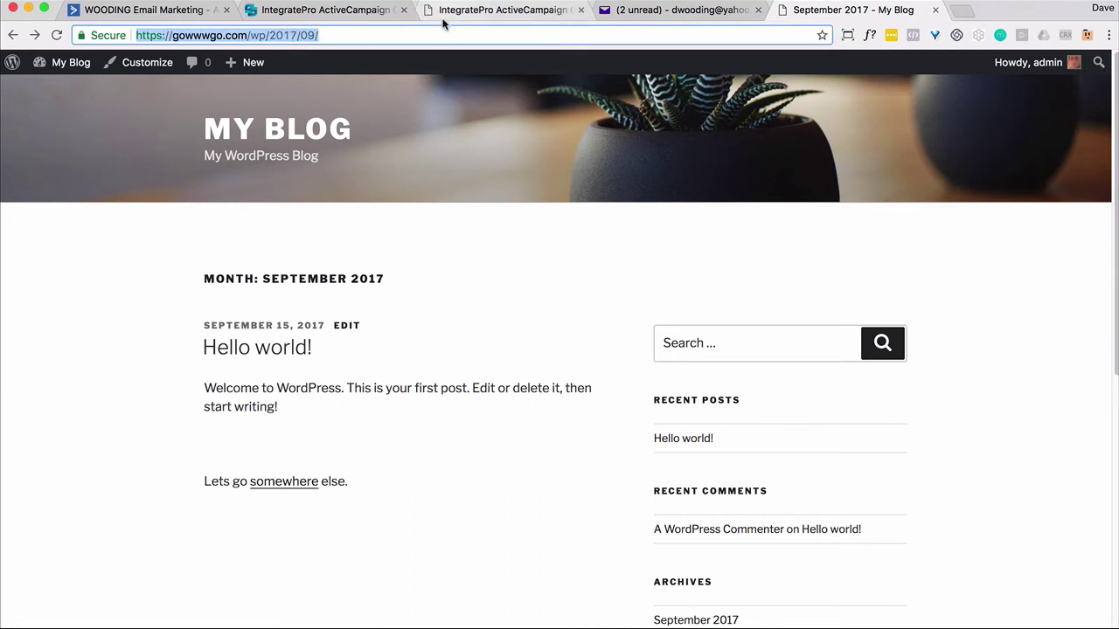
left_click(202, 17)
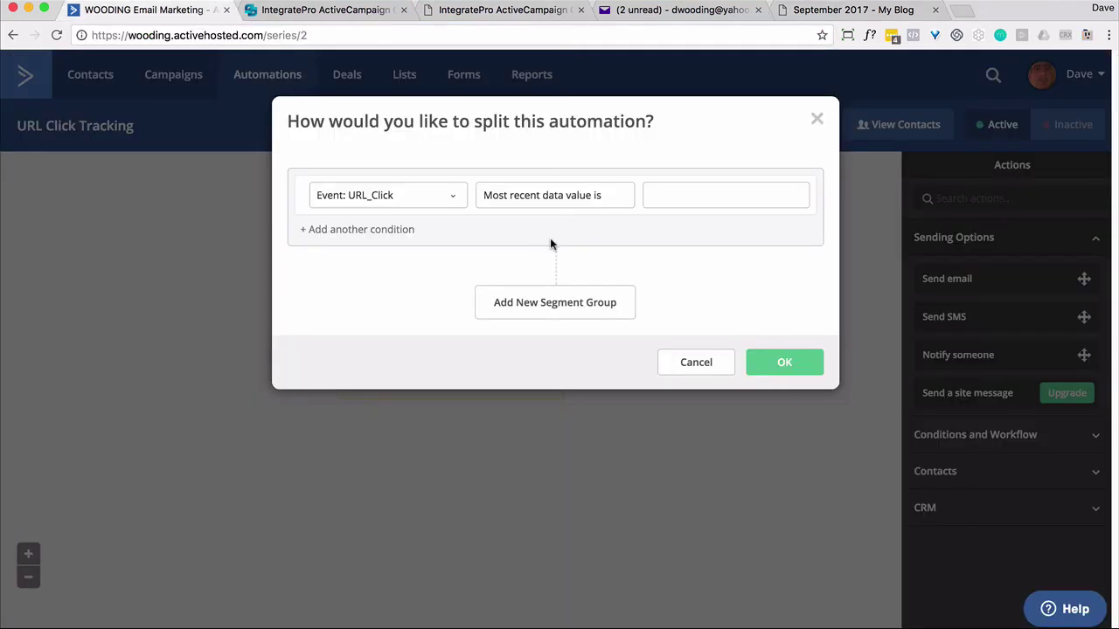
left_click(660, 187)
key("super+v")
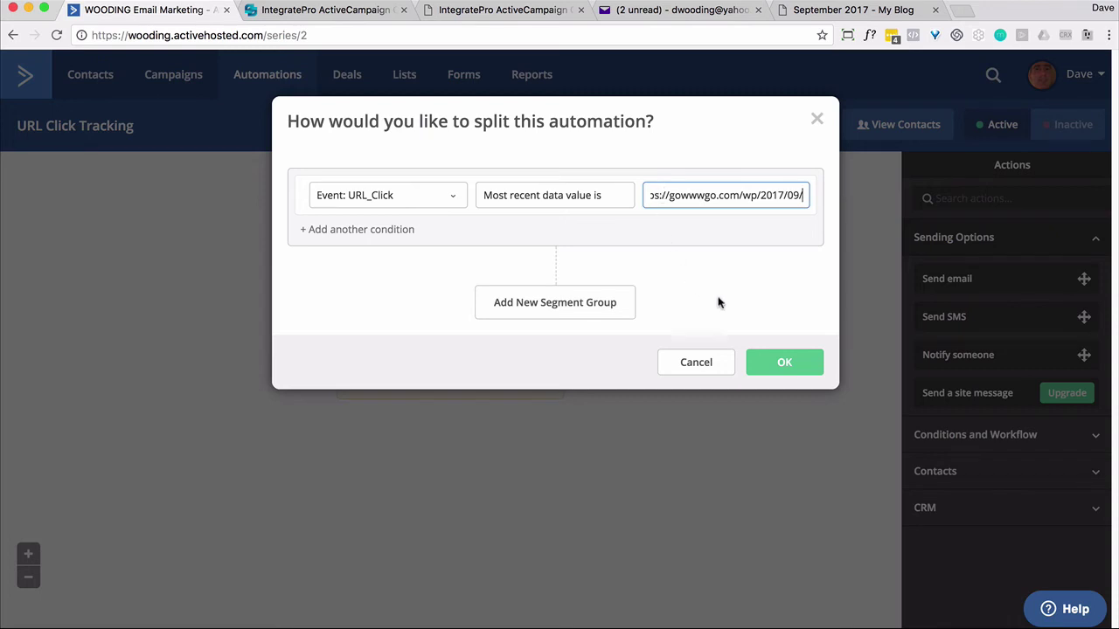
left_click(784, 361)
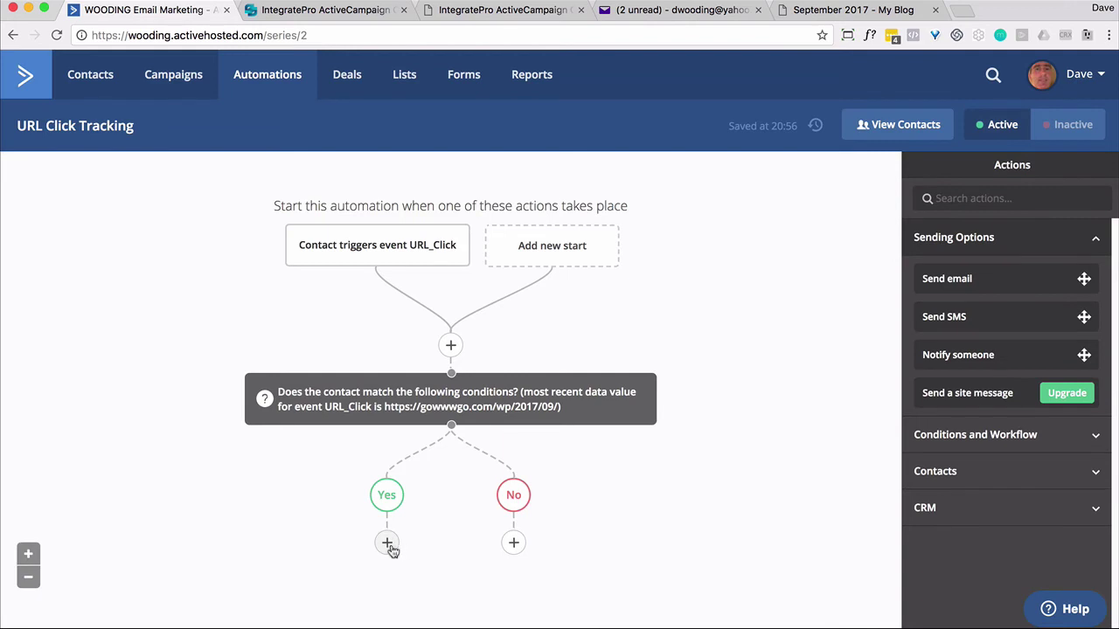
Add a one-day Wait step under the Yes branch.
left_click(387, 543)
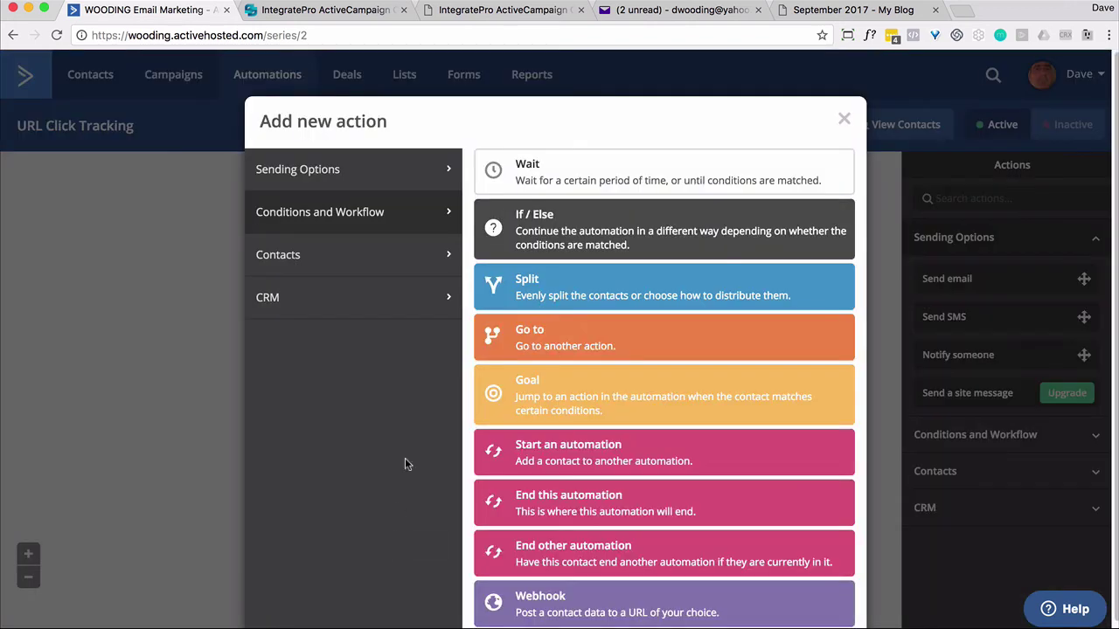
left_click(531, 178)
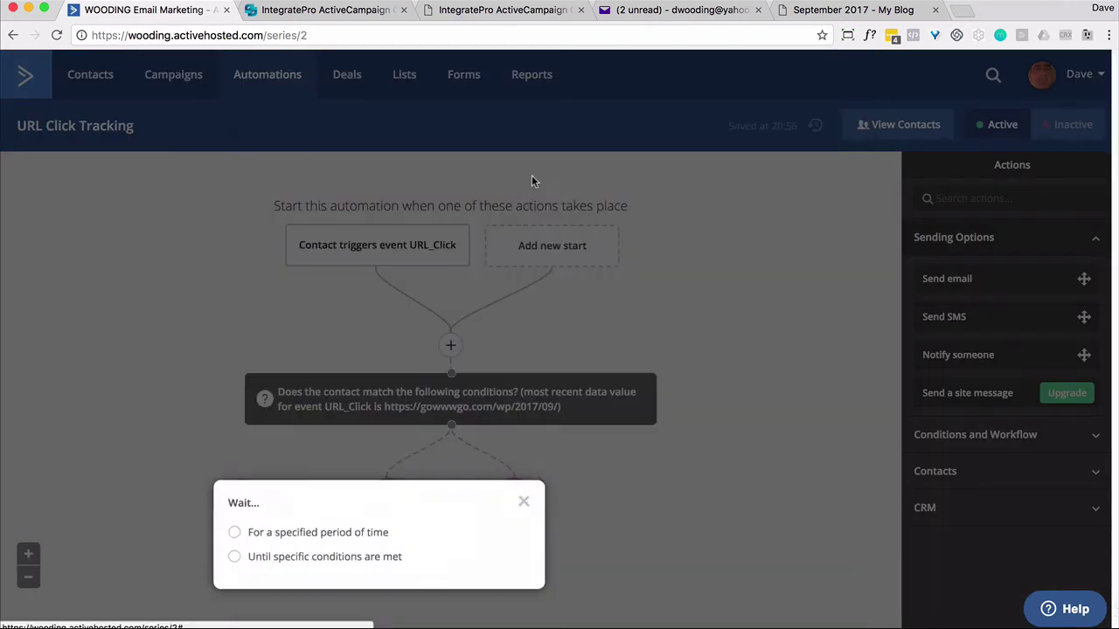
left_click(232, 532)
left_click(497, 590)
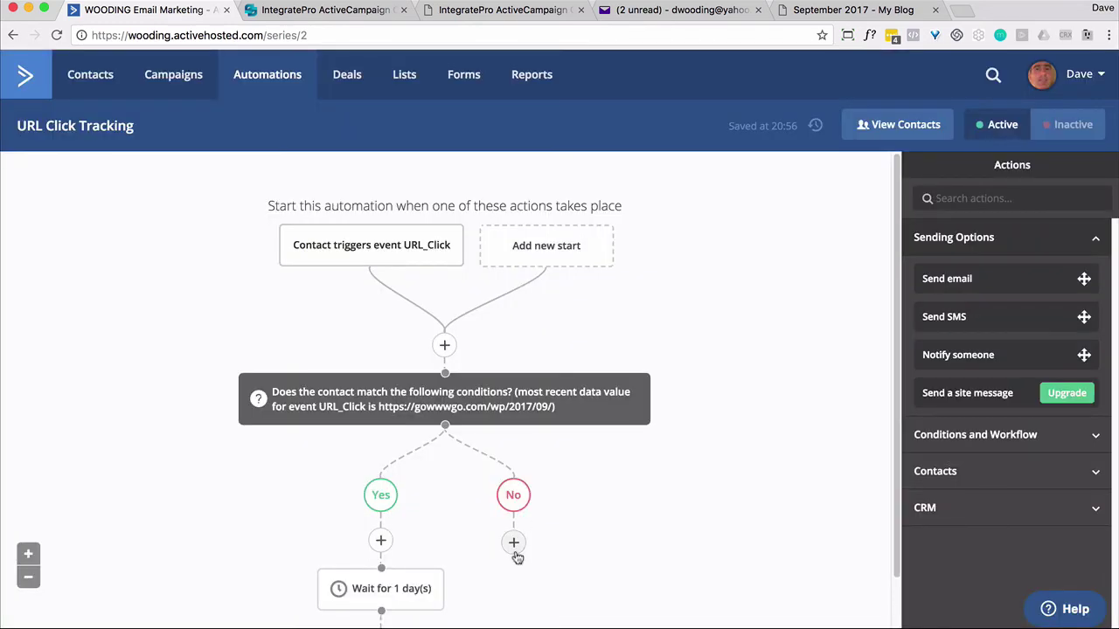
Add a one-day Wait step under the No branch.
left_click(515, 548)
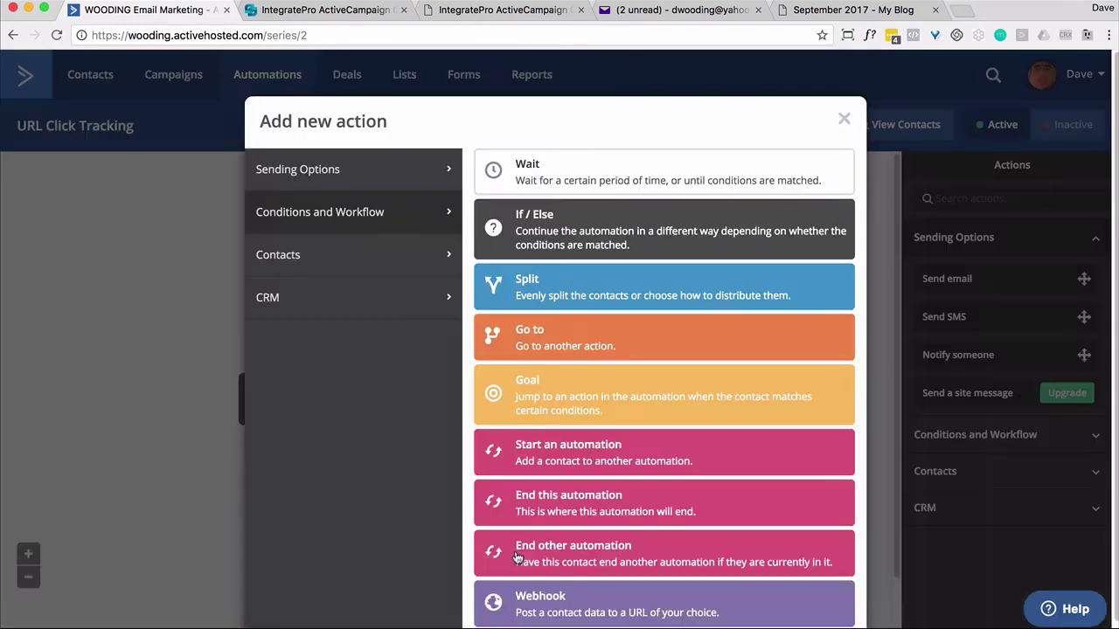
left_click(545, 180)
left_click(490, 530)
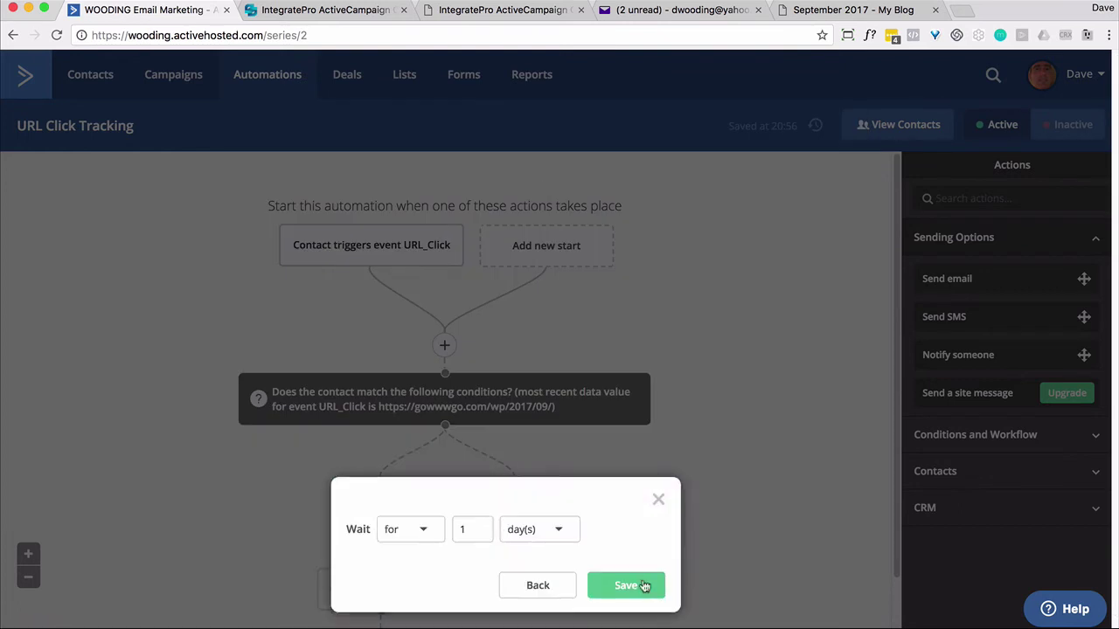
left_click(626, 586)
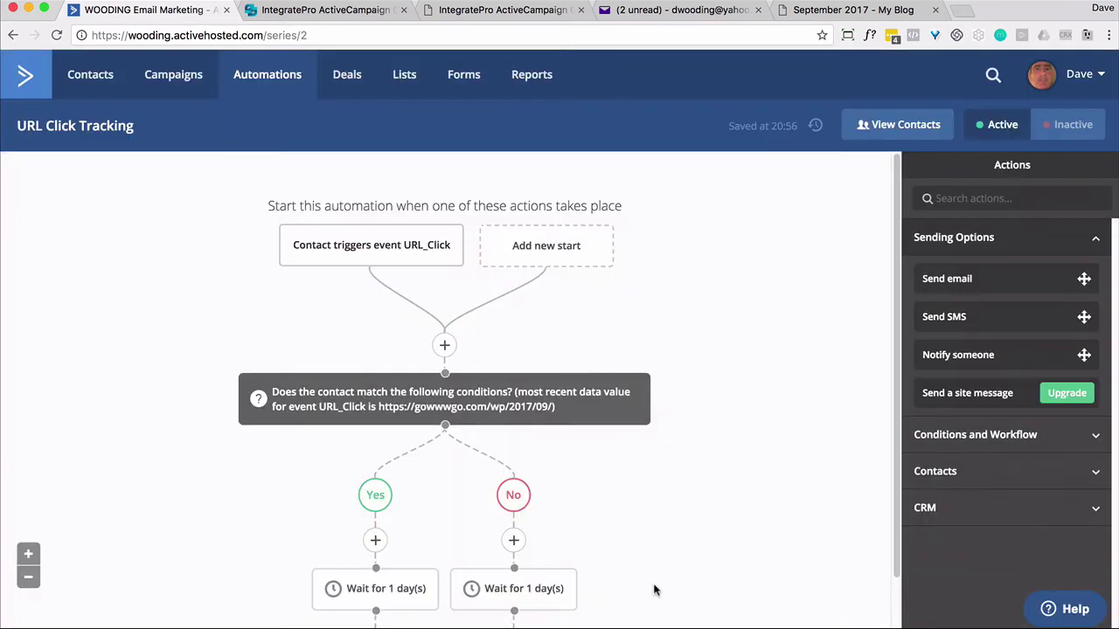
Visit the Hello world! post on the blog, then refresh the automation to see the queued contact.
left_click(822, 17)
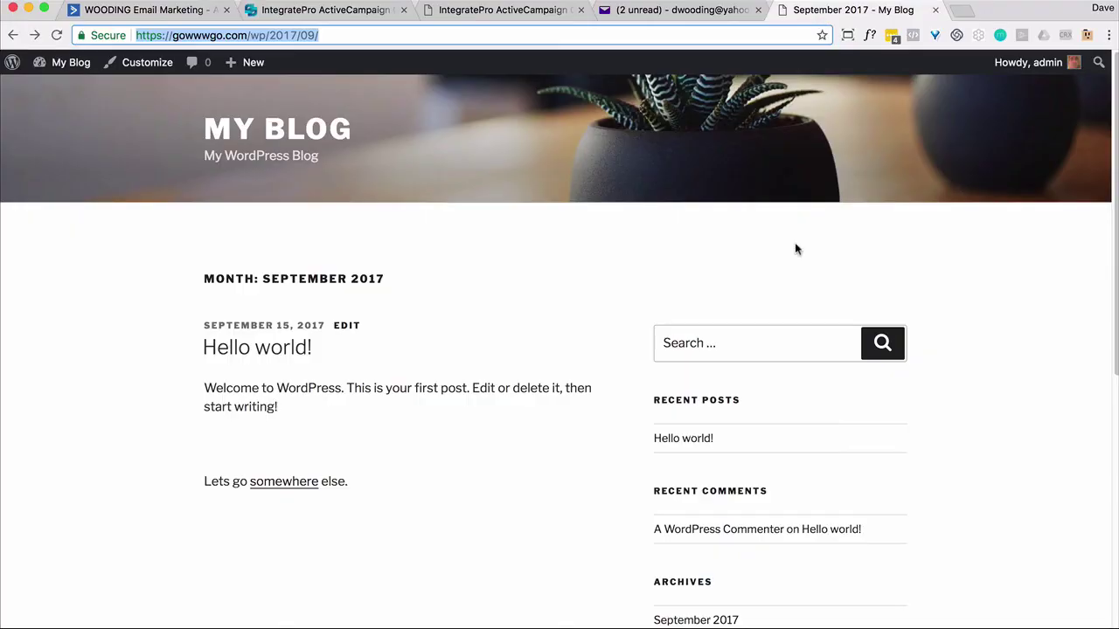
left_click(693, 439)
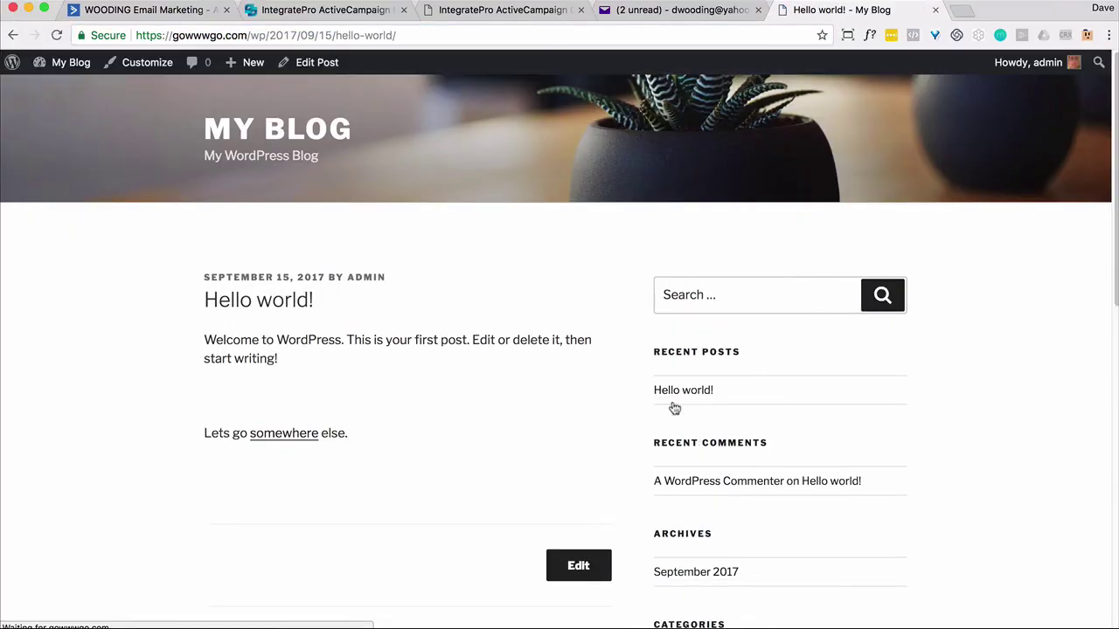
left_click(131, 11)
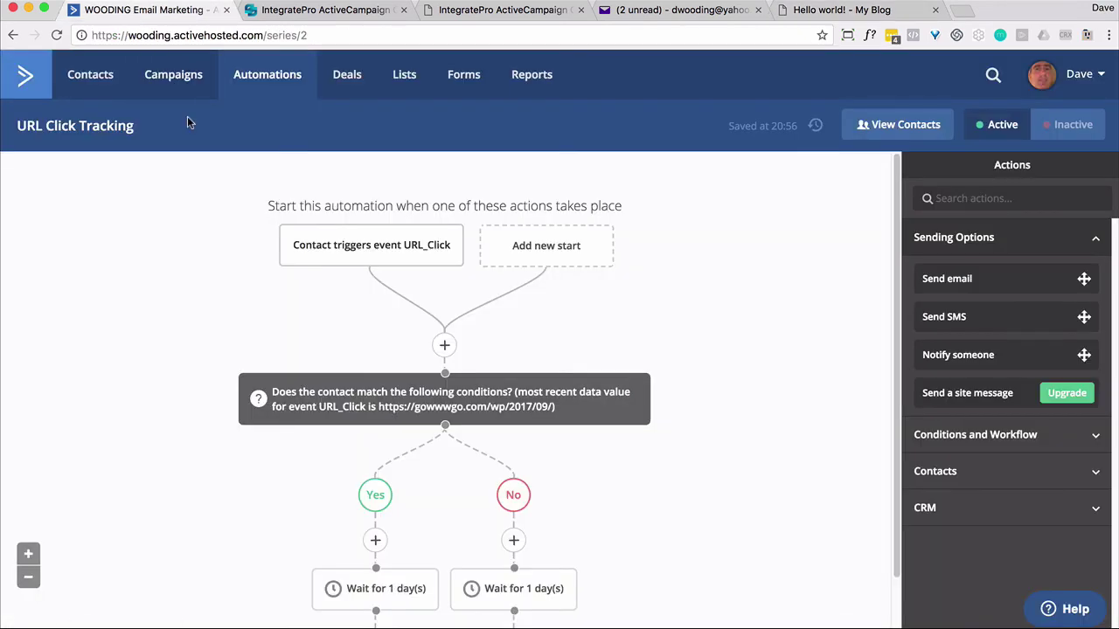
left_click(56, 35)
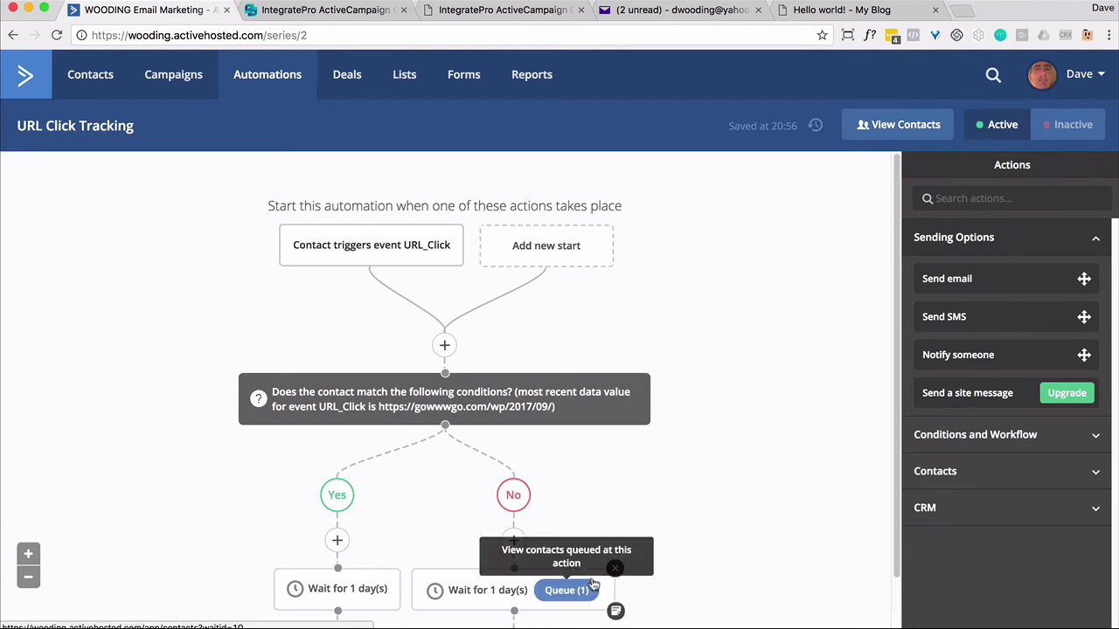
left_click(824, 10)
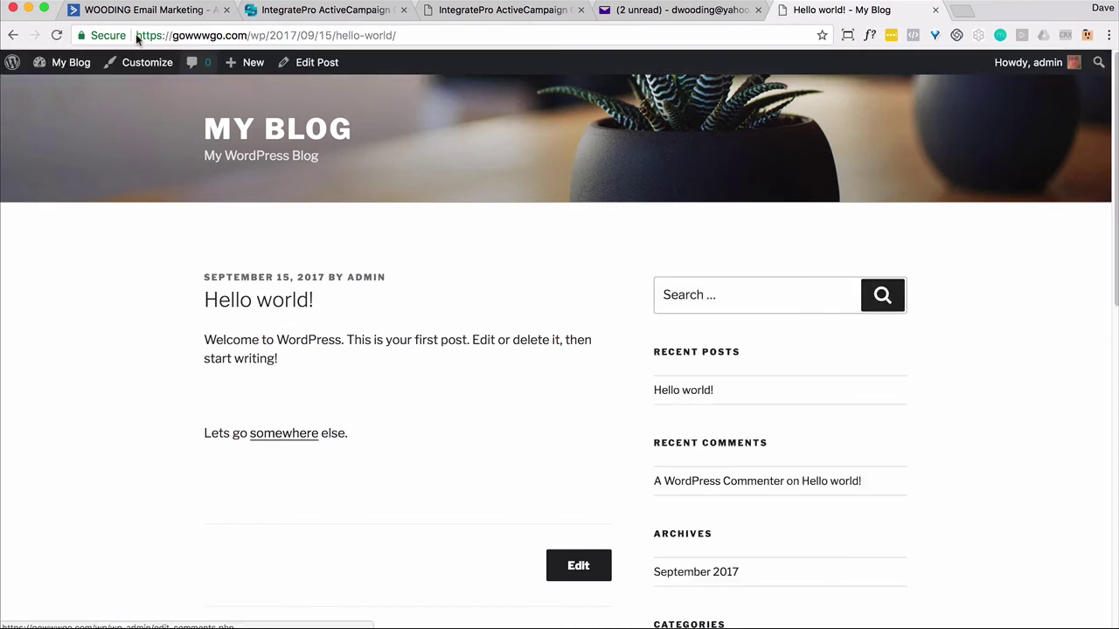
left_click(137, 10)
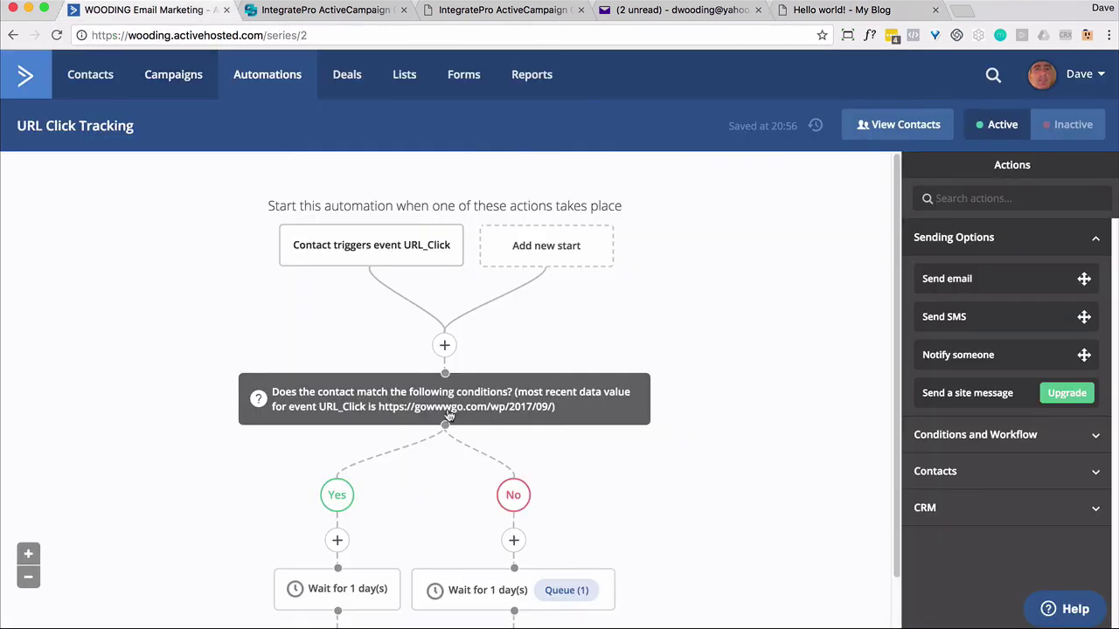
left_click(58, 35)
Visit the September 2017 archive page, then refresh the automation to update queue counts.
left_click(842, 13)
scroll(734, 350, "down", 3)
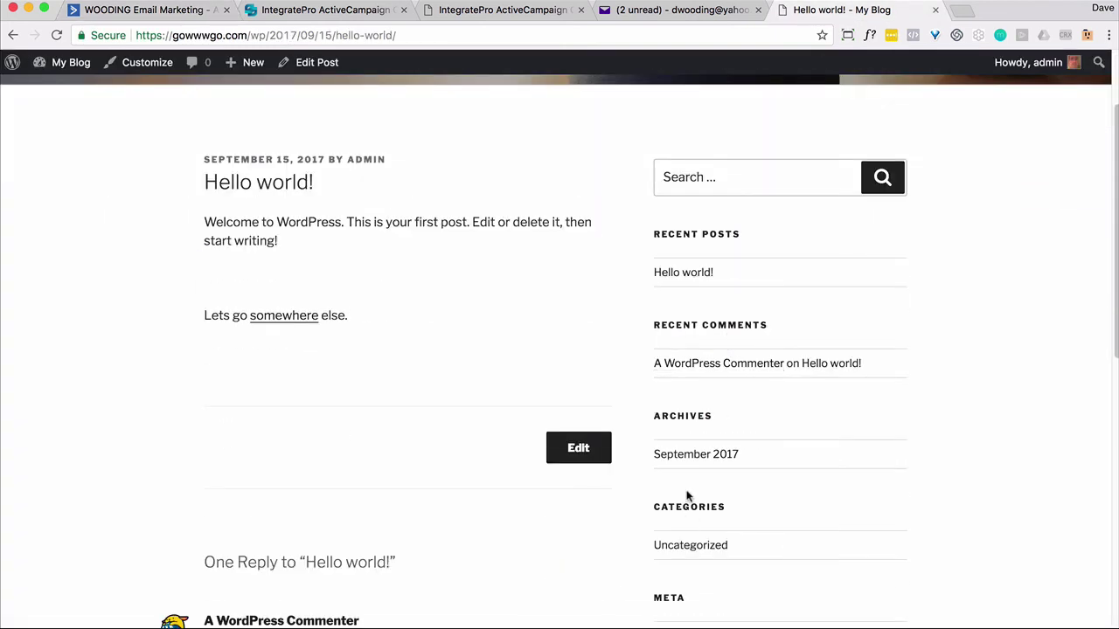
left_click(689, 456)
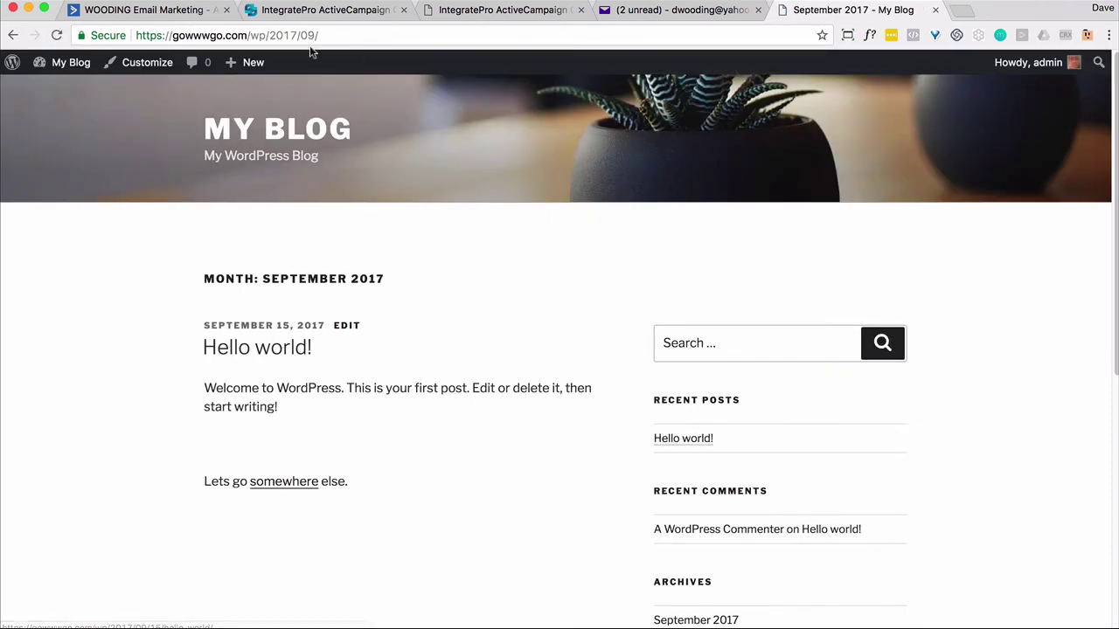
left_click(144, 10)
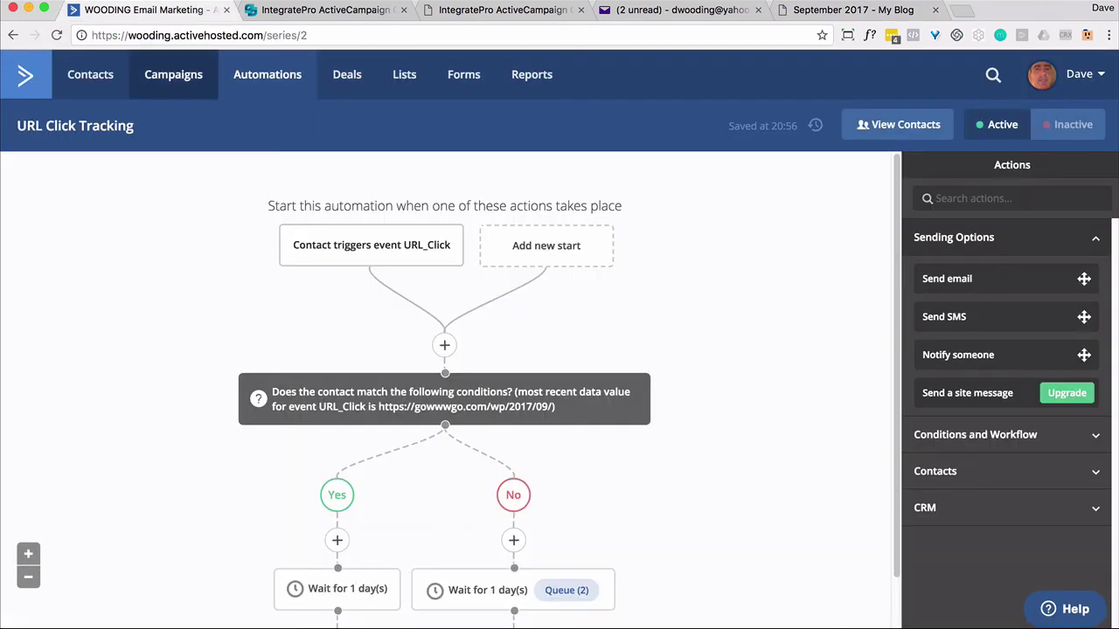
left_click(56, 35)
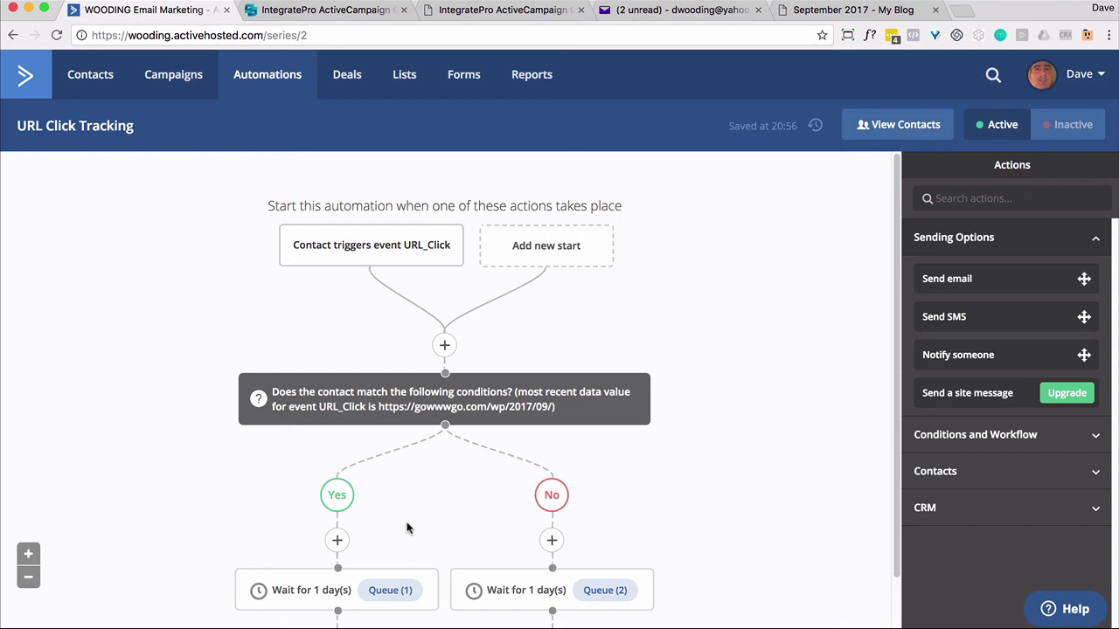
Check the Queue counts: one contact in the Yes wait, two in the No wait.
mouse_move(459, 424)
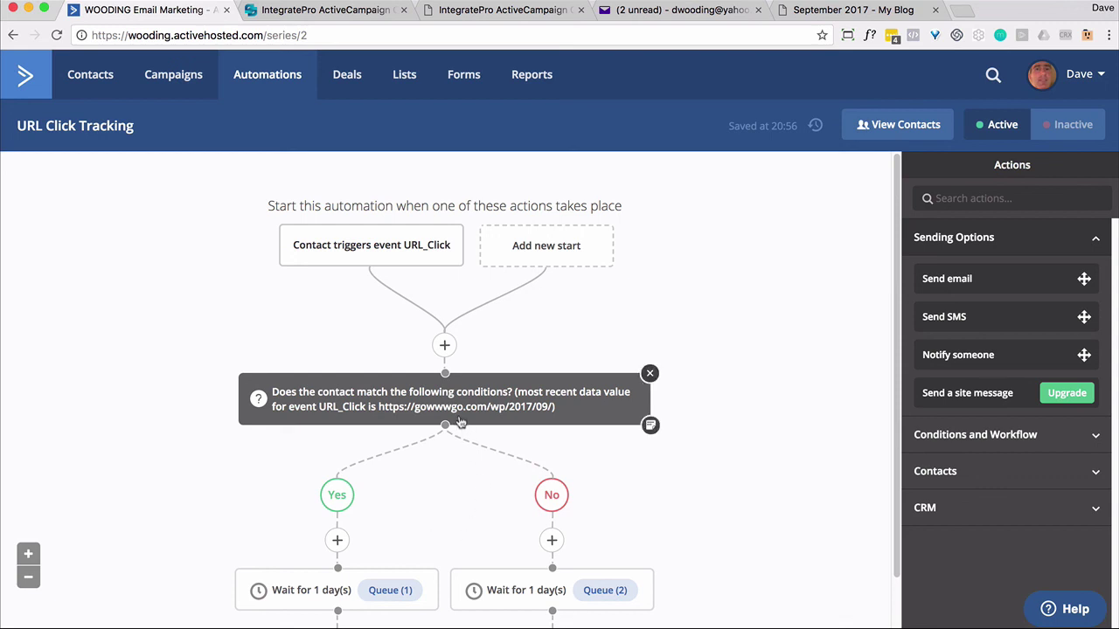